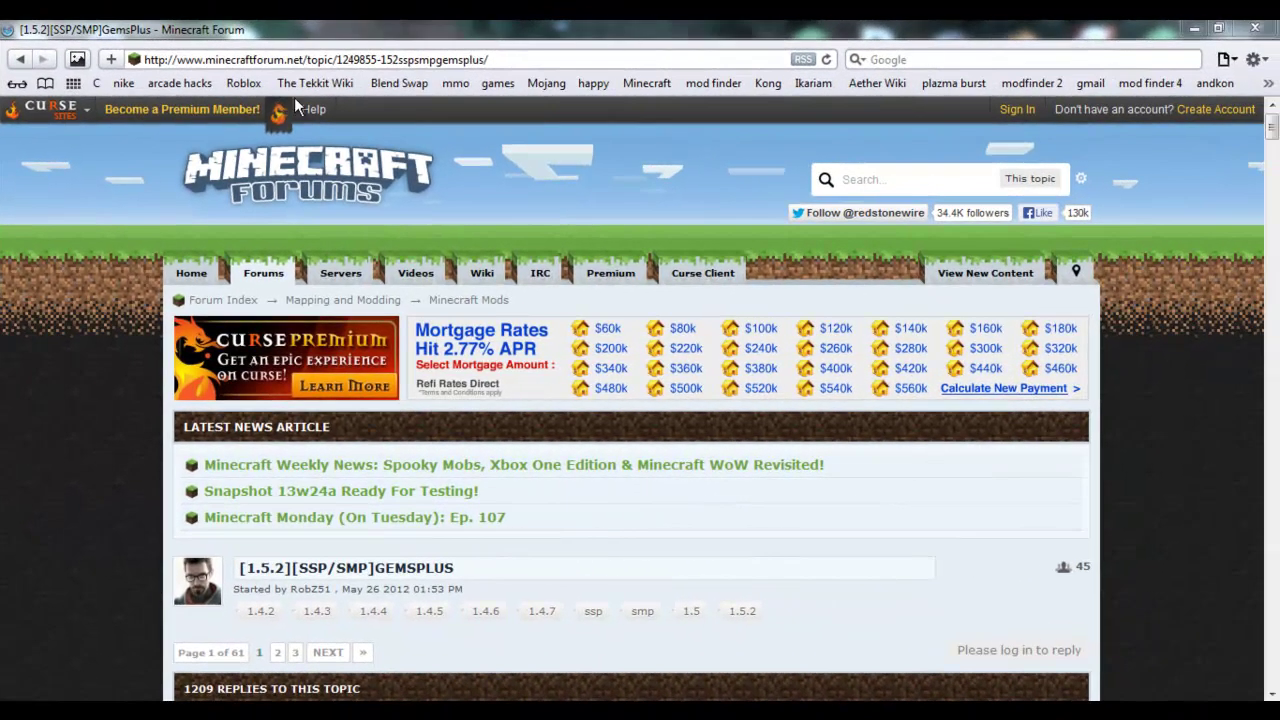
- Scroll the GemsPlus thread to its Downloads section and follow the Downloadpage link
scroll(608, 457, "down", 15)
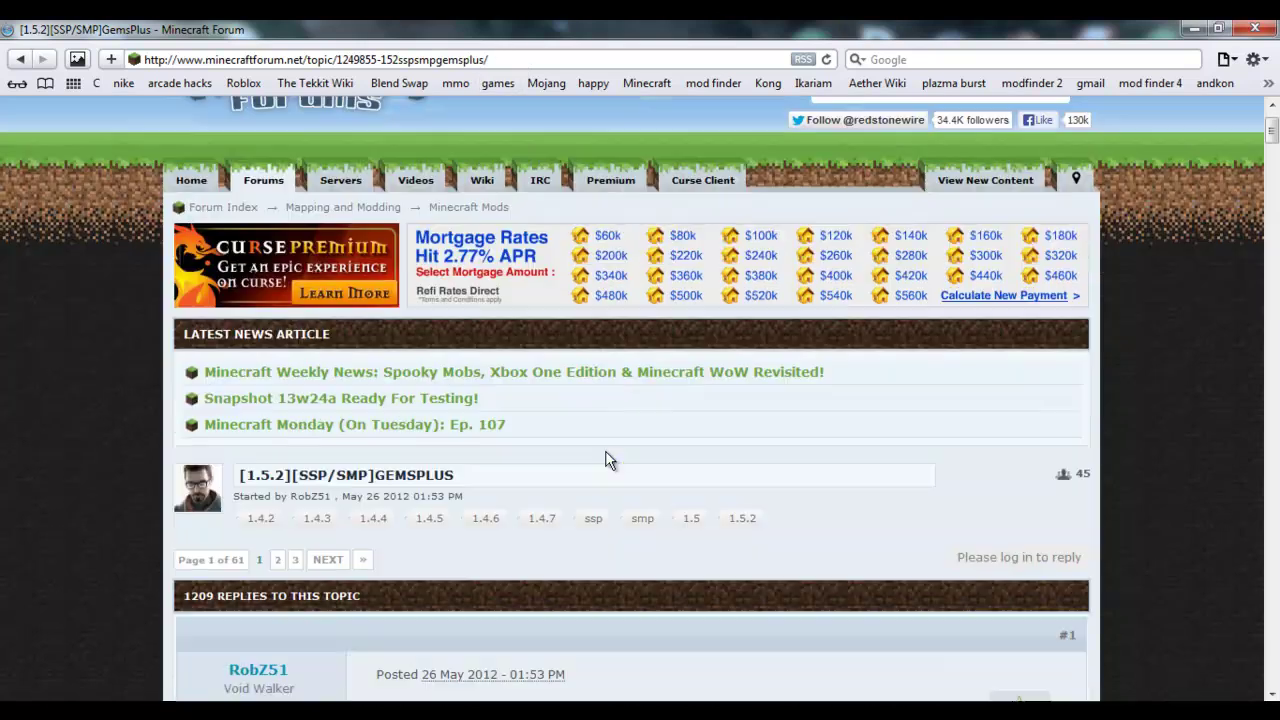
scroll(610, 459, "down", 8)
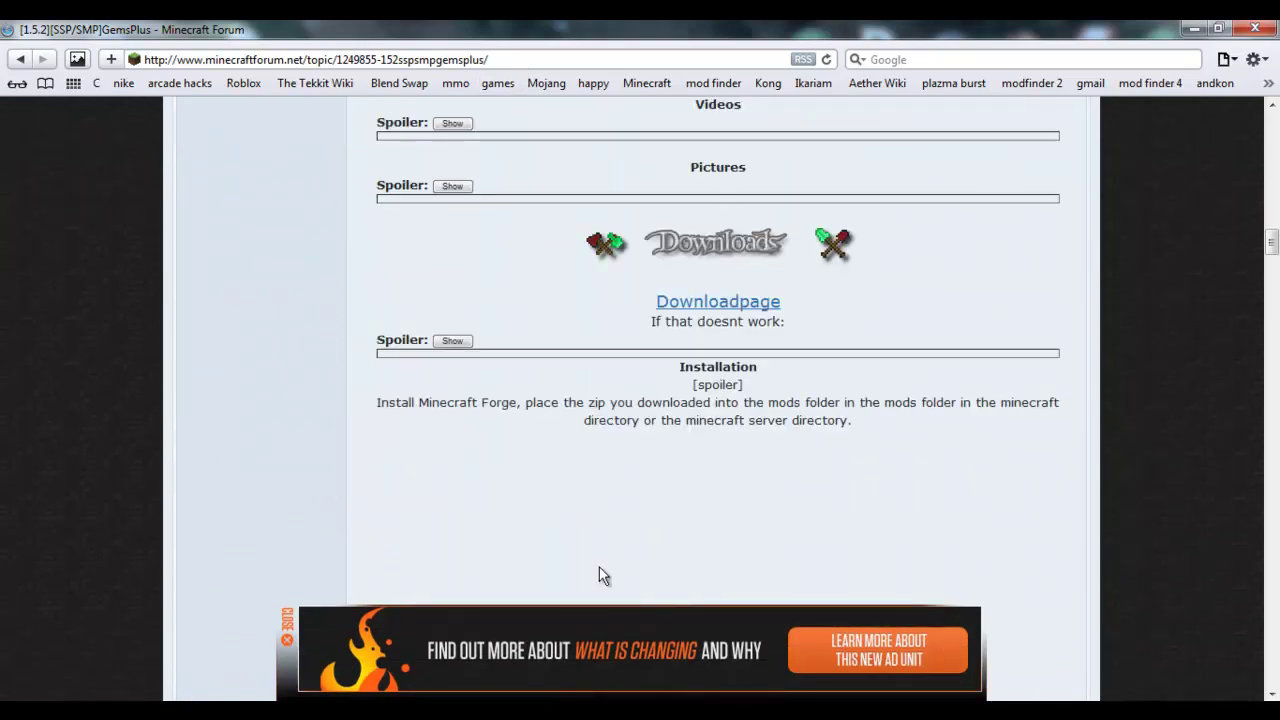
scroll(374, 545, "down", 3)
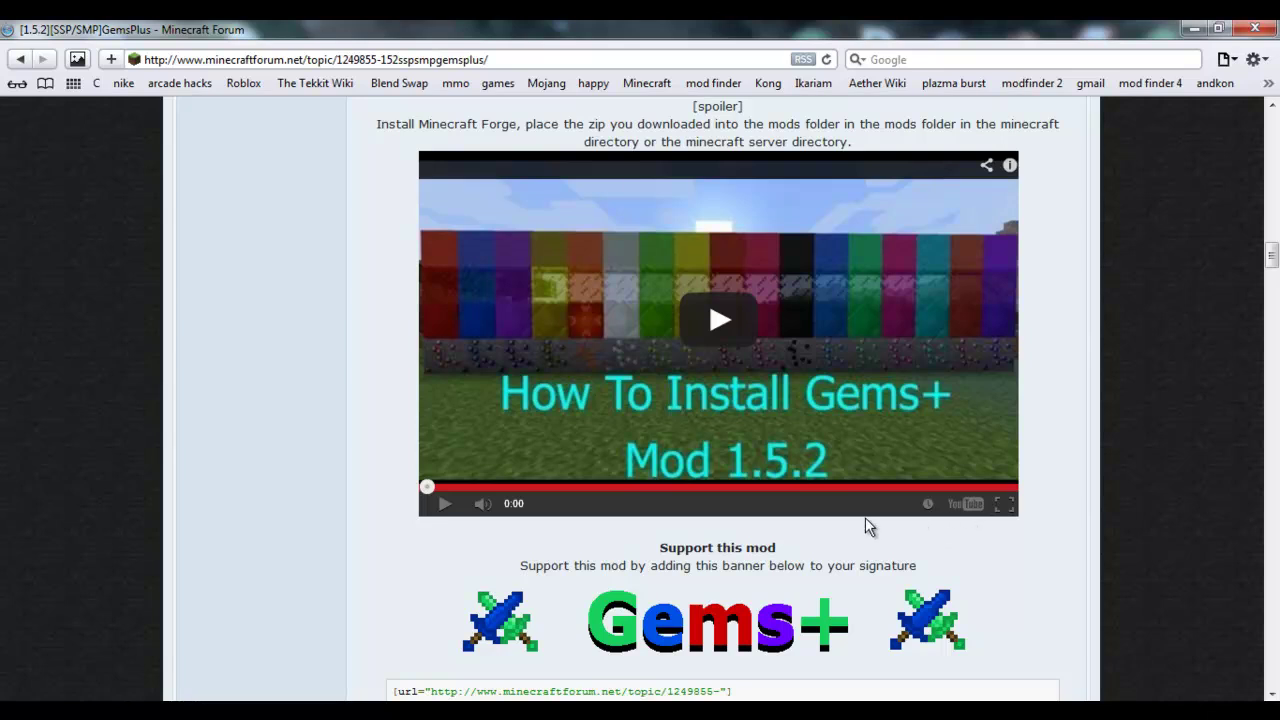
scroll(716, 330, "up", 3)
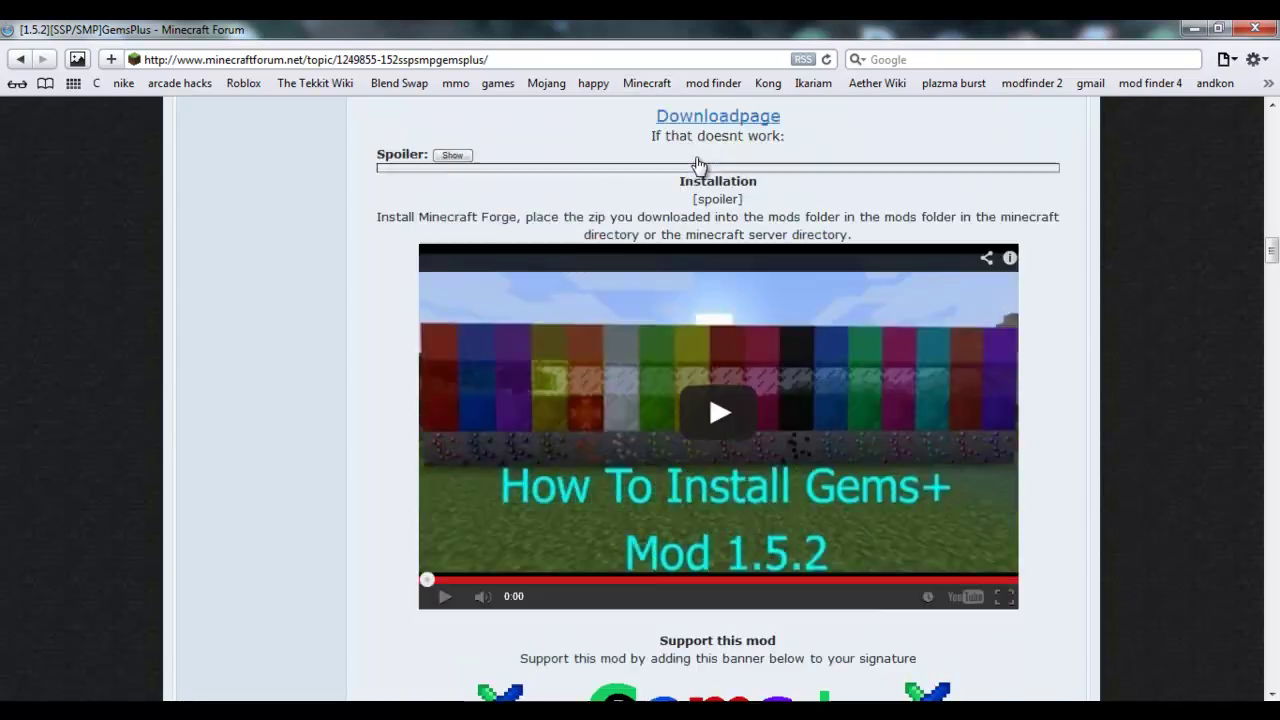
left_click(717, 310)
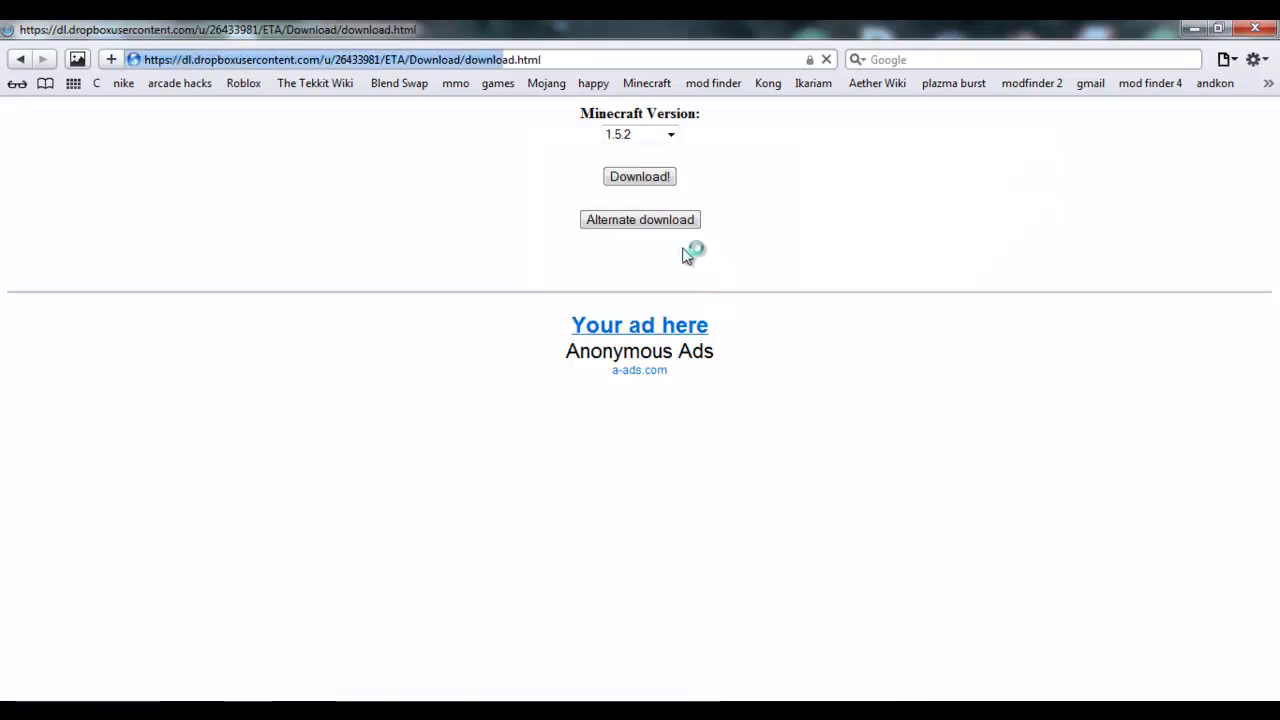
- Start the GemsPlus download, close the adf.ly ad page, and minimize Firefox
left_click(630, 180)
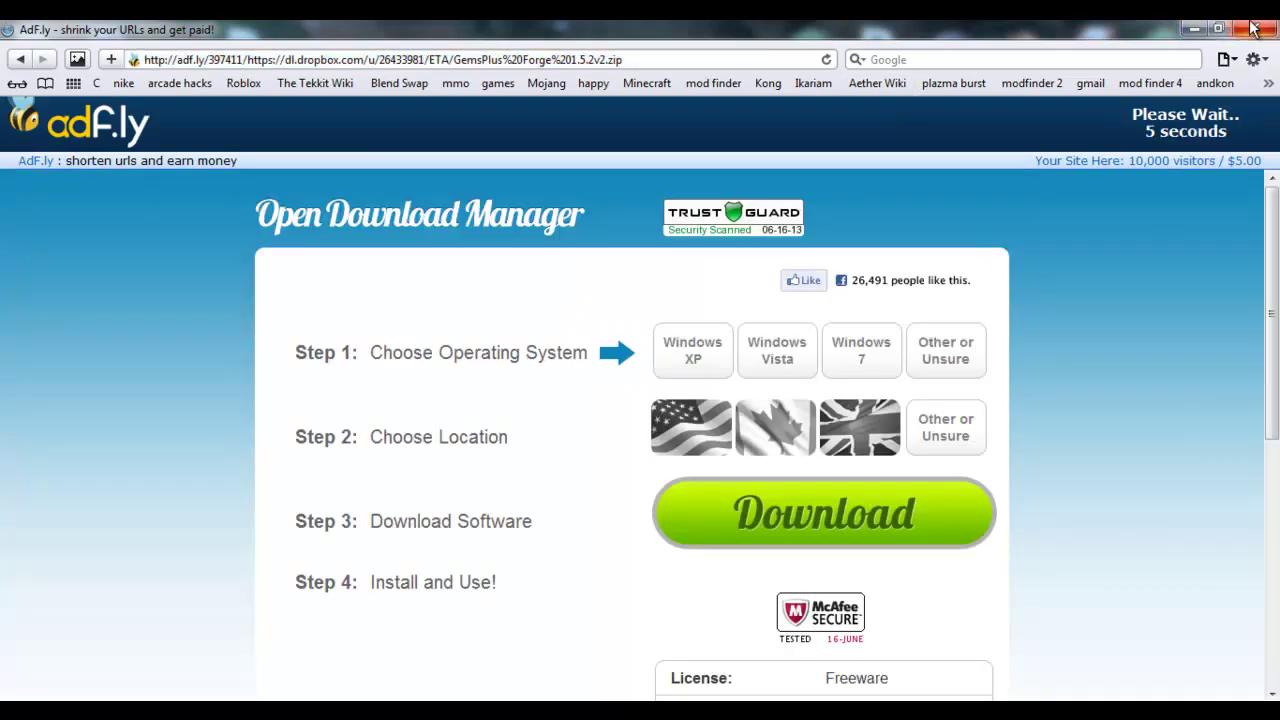
left_click(1258, 28)
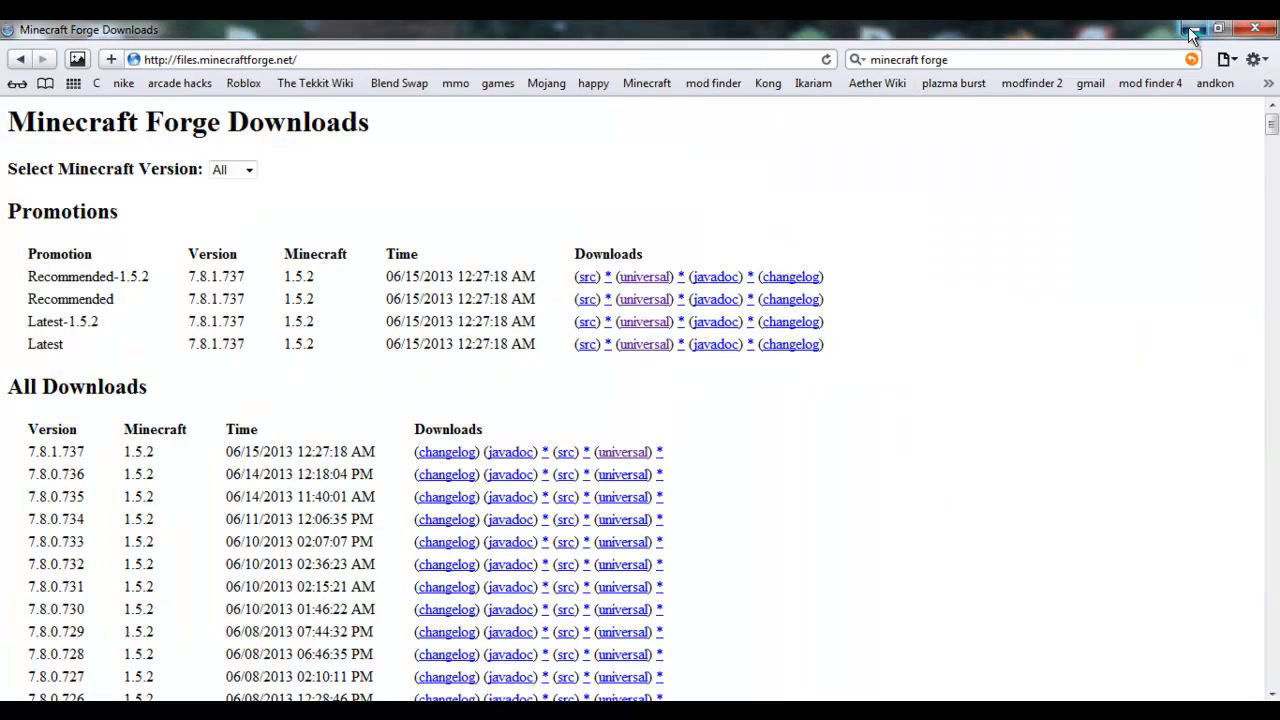
left_click(1192, 34)
- Locate the GemsPlus Forge zip from the Downloads list and move its icon higher on the desktop
mouse_move(642, 698)
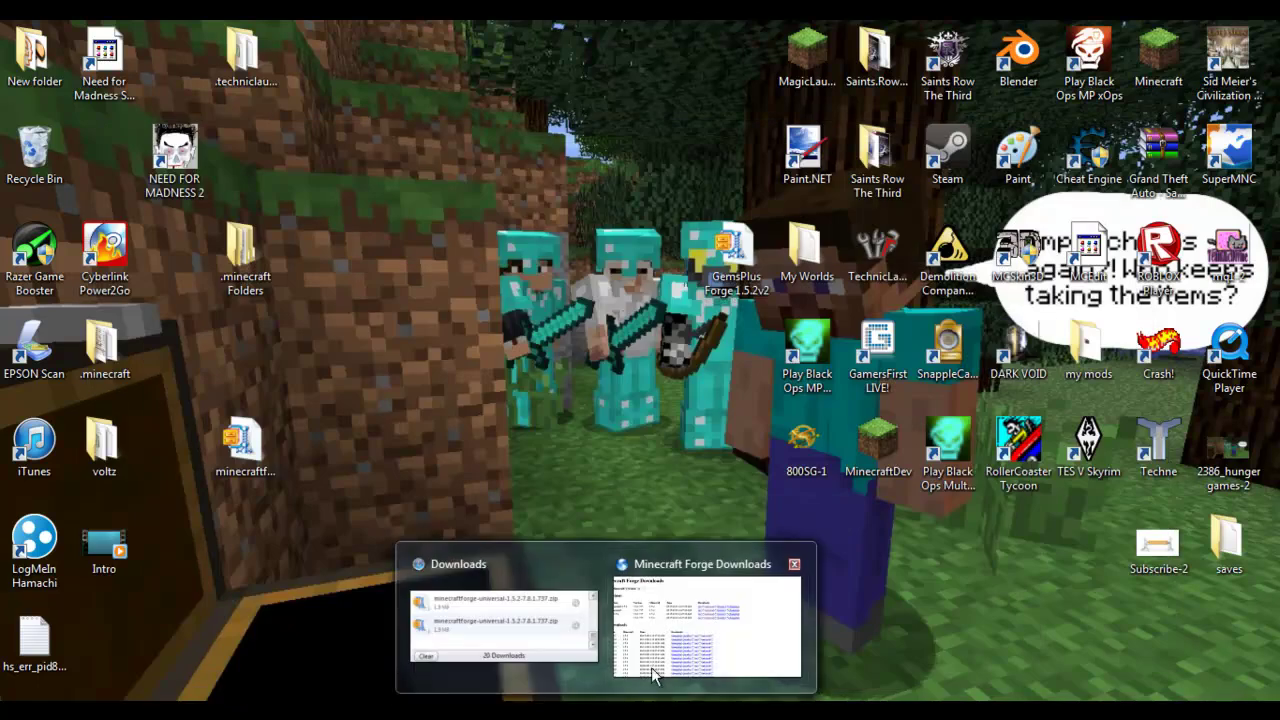
left_click(543, 641)
scroll(1094, 250, "up", 2)
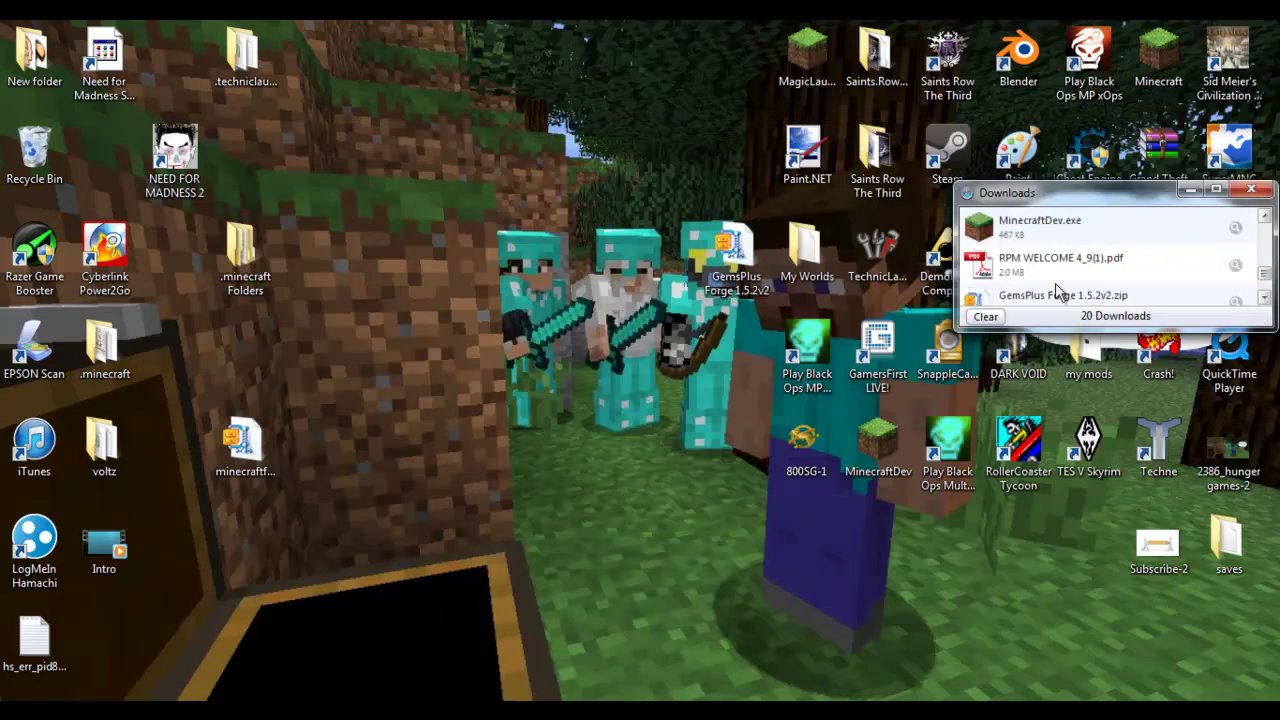
left_click(1045, 298)
left_click(1136, 296)
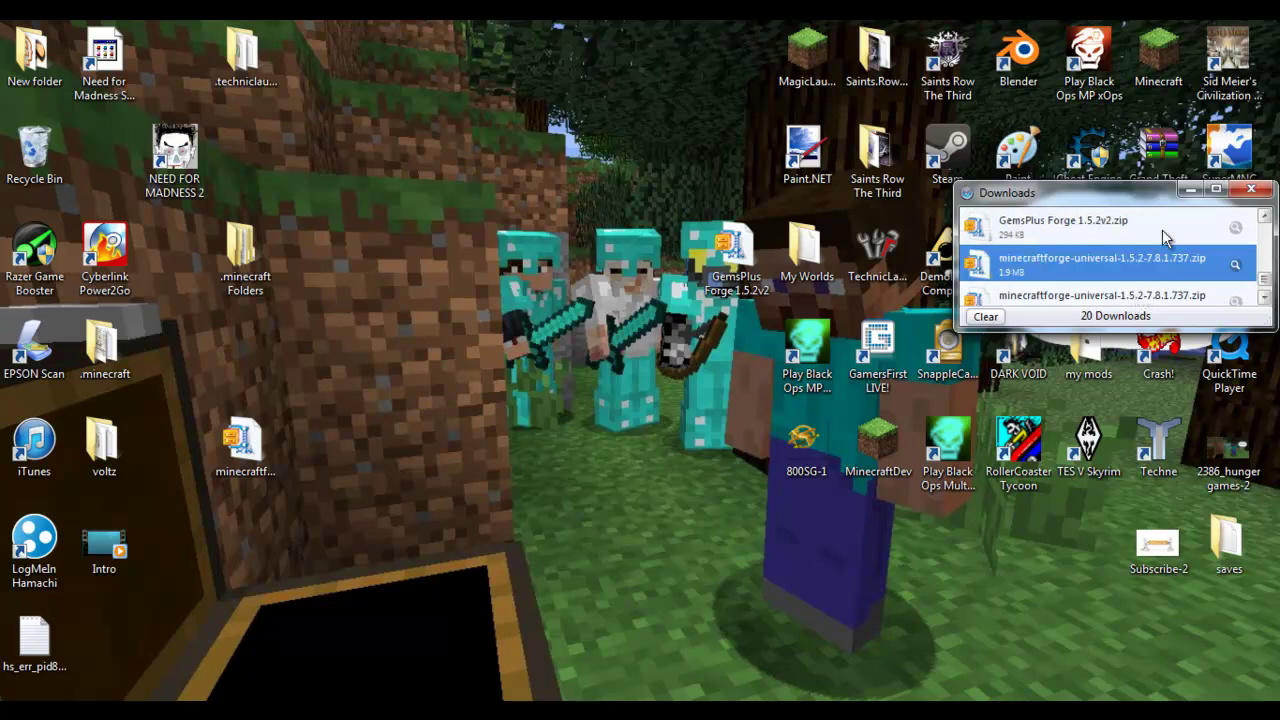
left_click(1087, 229)
left_click(1236, 229)
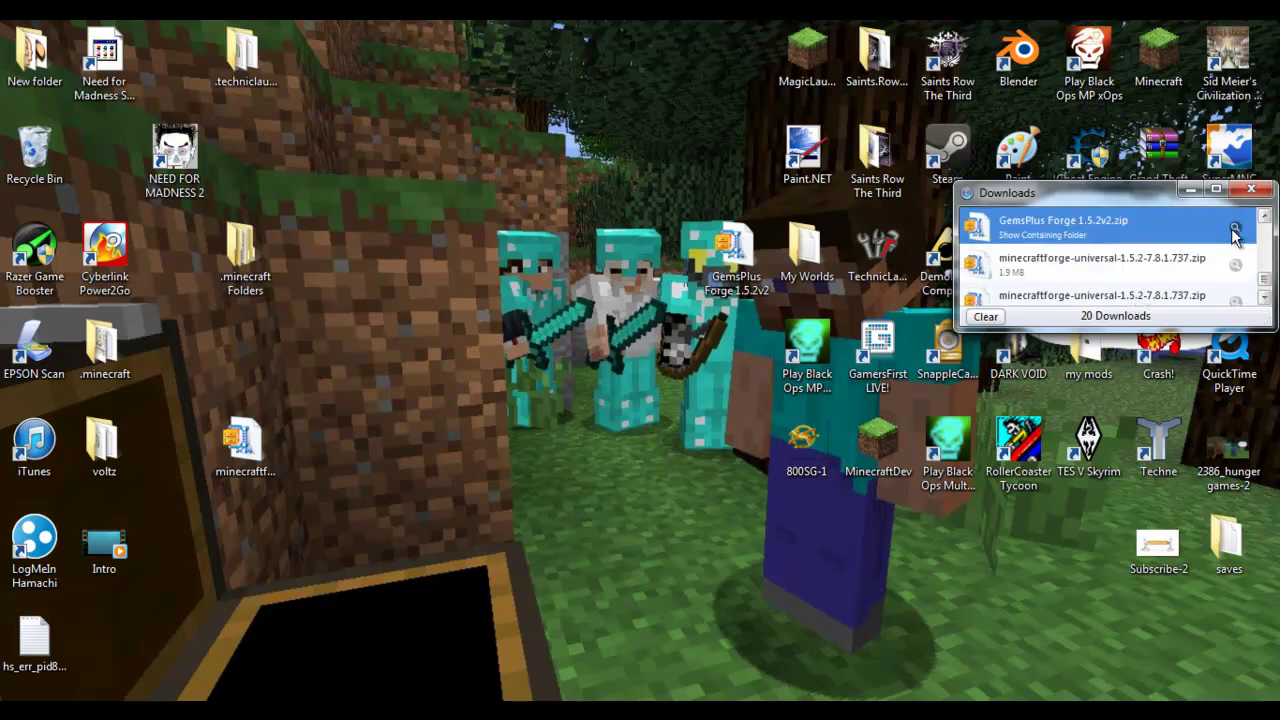
left_click(1215, 318)
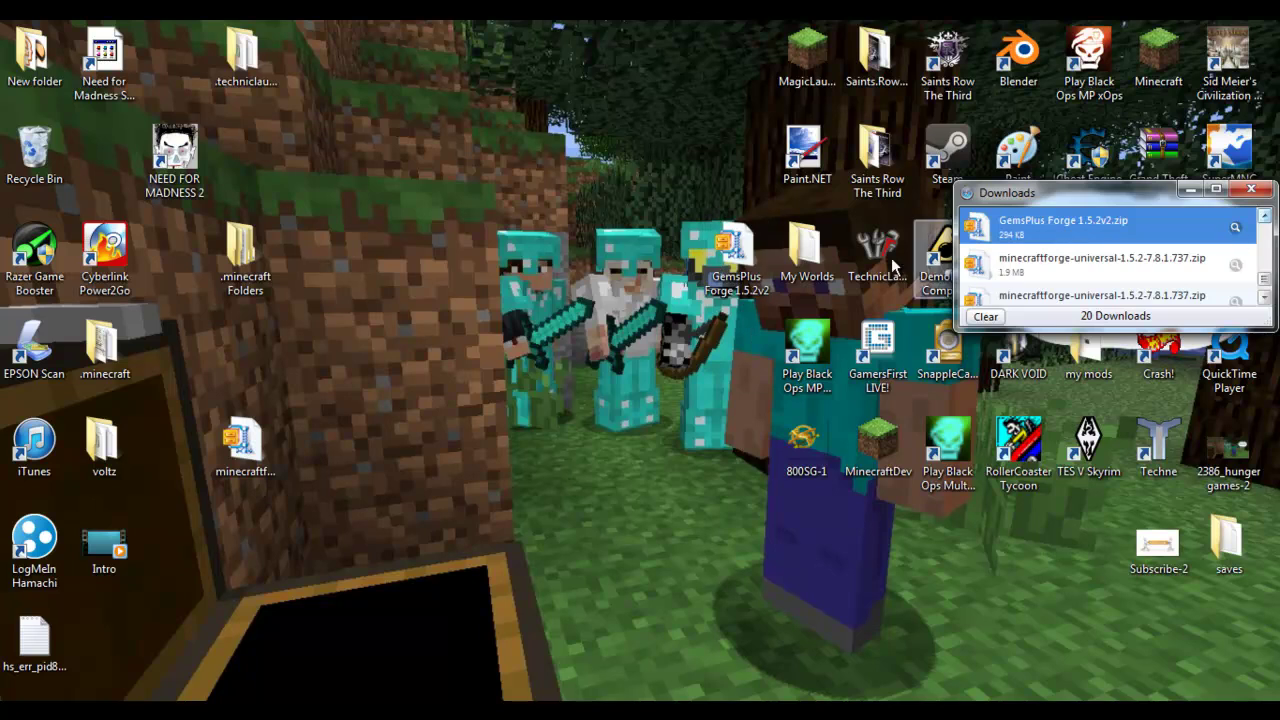
left_click_drag(733, 250, 596, 157)
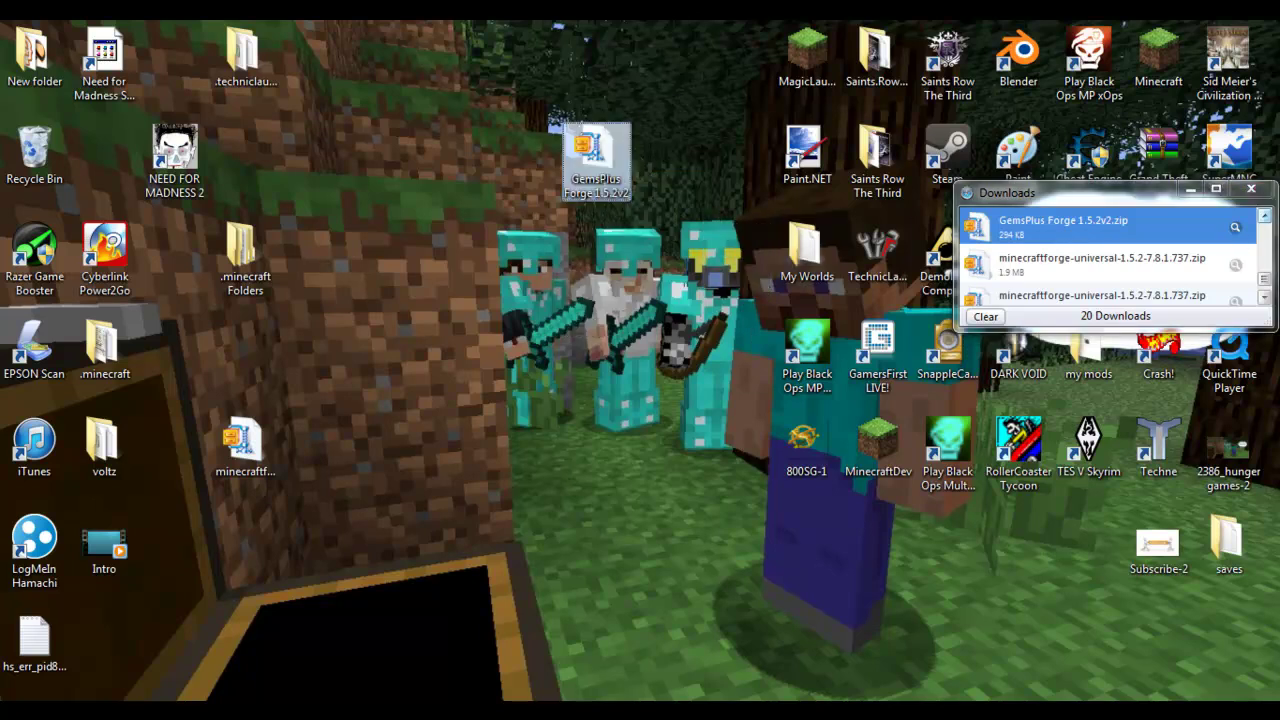
- Find the Forge universal zip and place its desktop icon below the GemsPlus icon
mouse_move(606, 711)
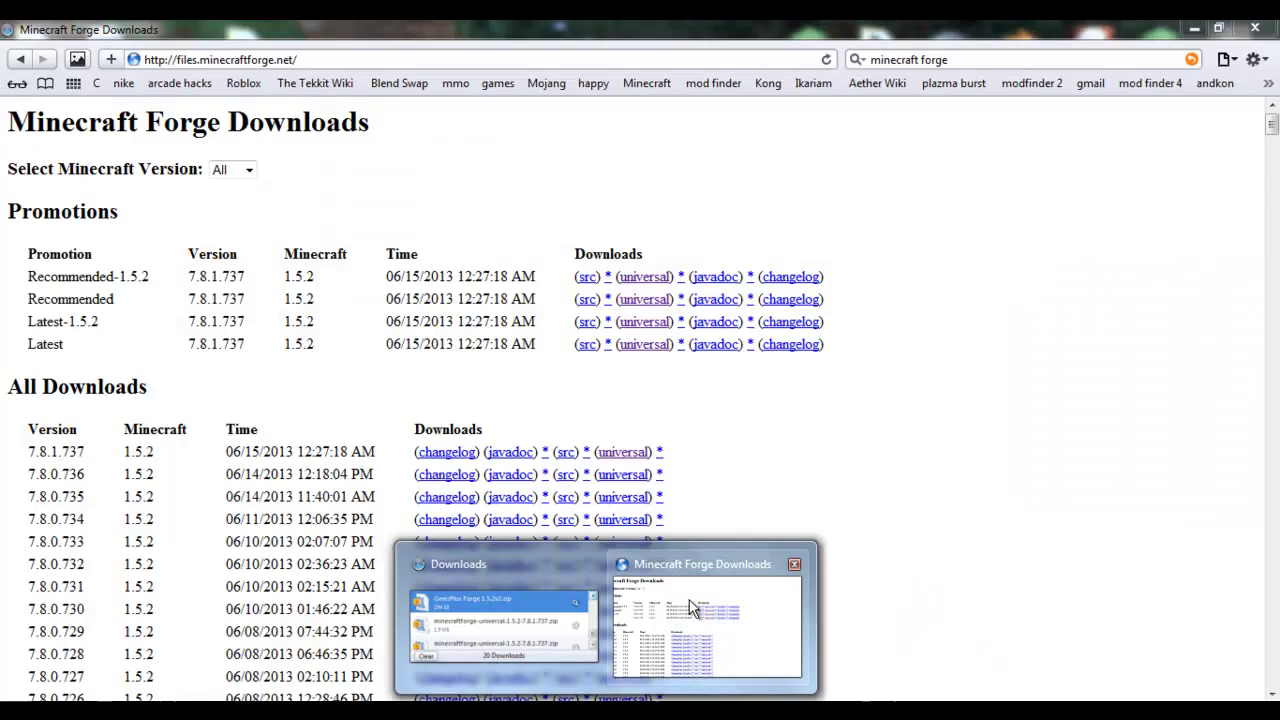
left_click(690, 605)
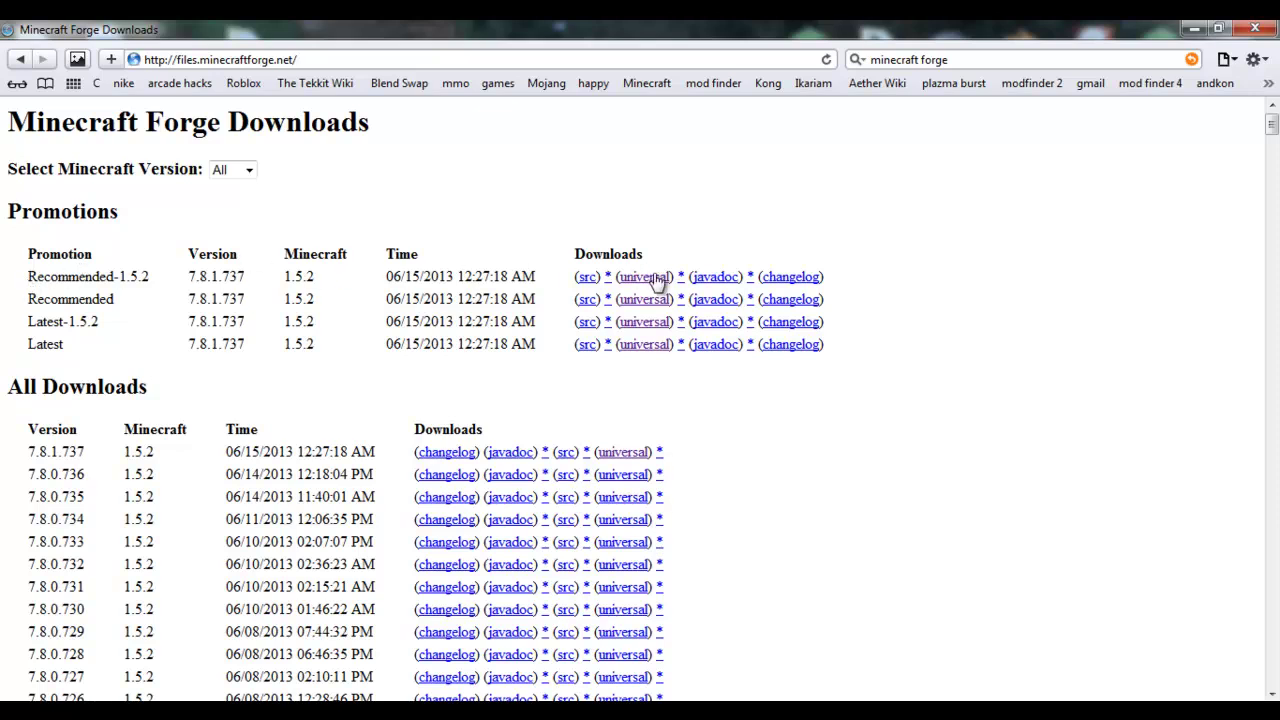
left_click(1190, 28)
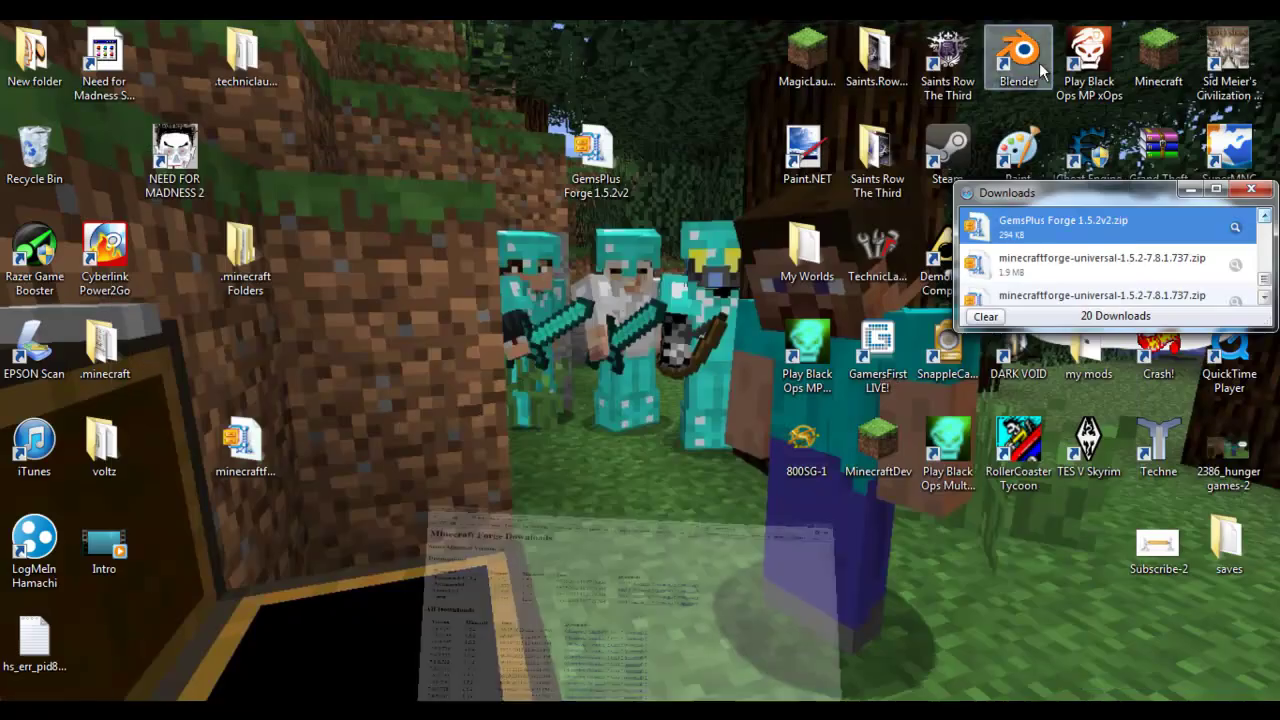
left_click(1088, 266)
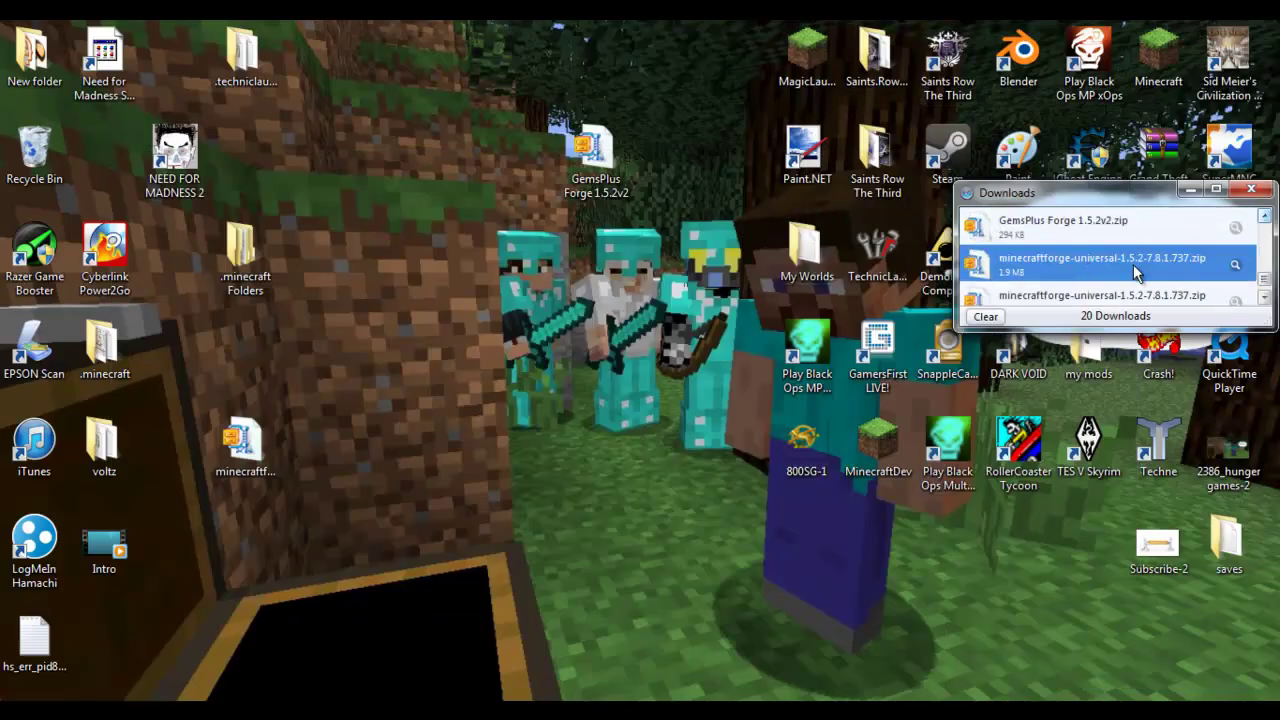
left_click_drag(246, 445, 598, 262)
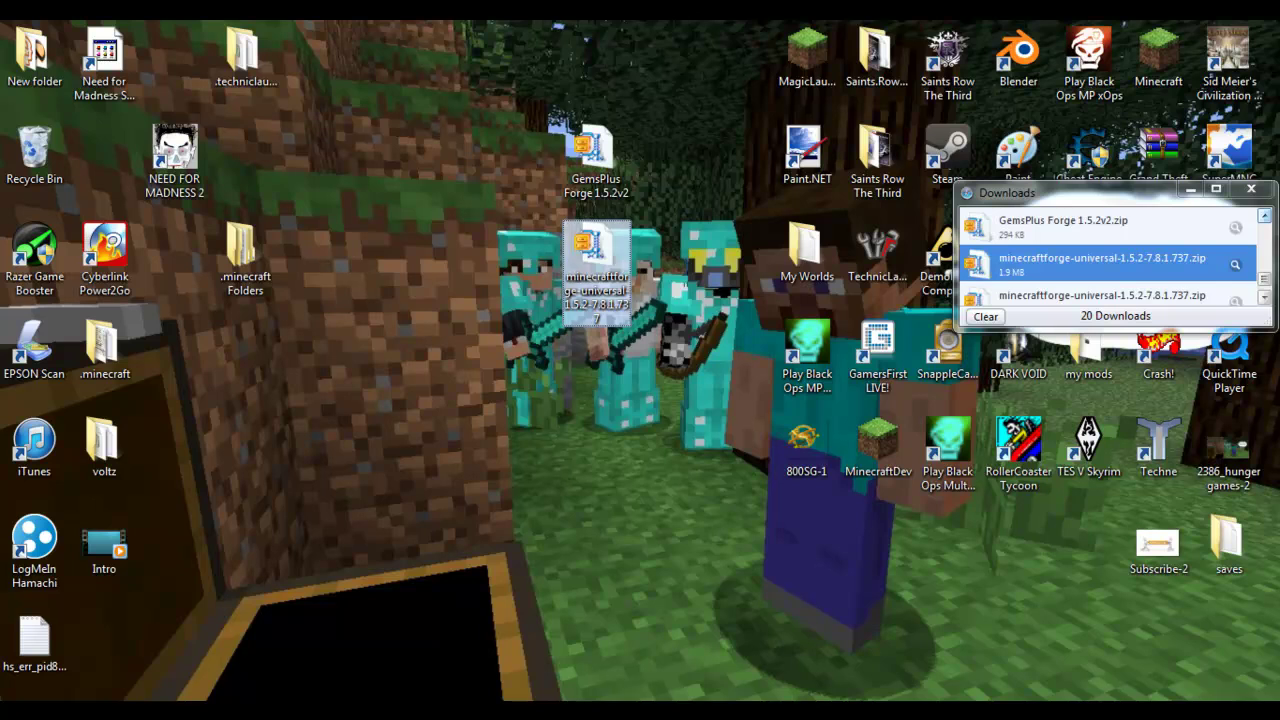
- Go to AppData\Roaming via Run and open minecraft.jar from .minecraft\bin
key("super")
key("super+r")
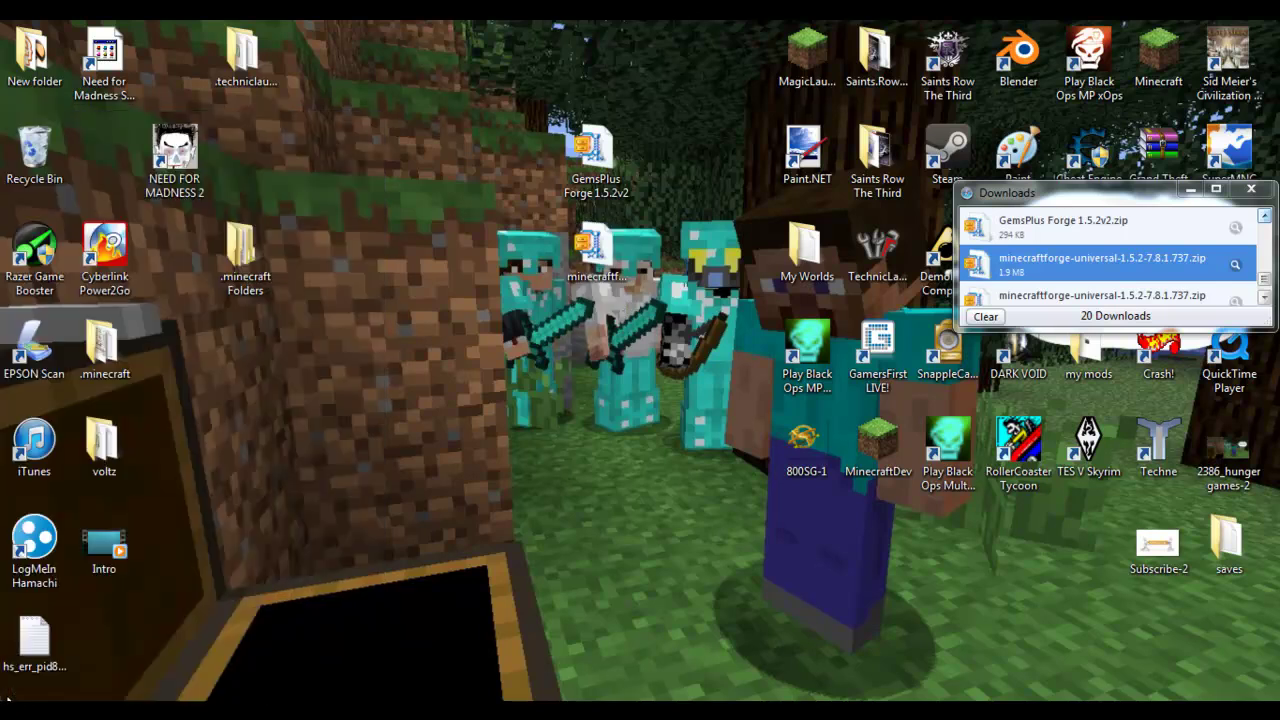
key("Return")
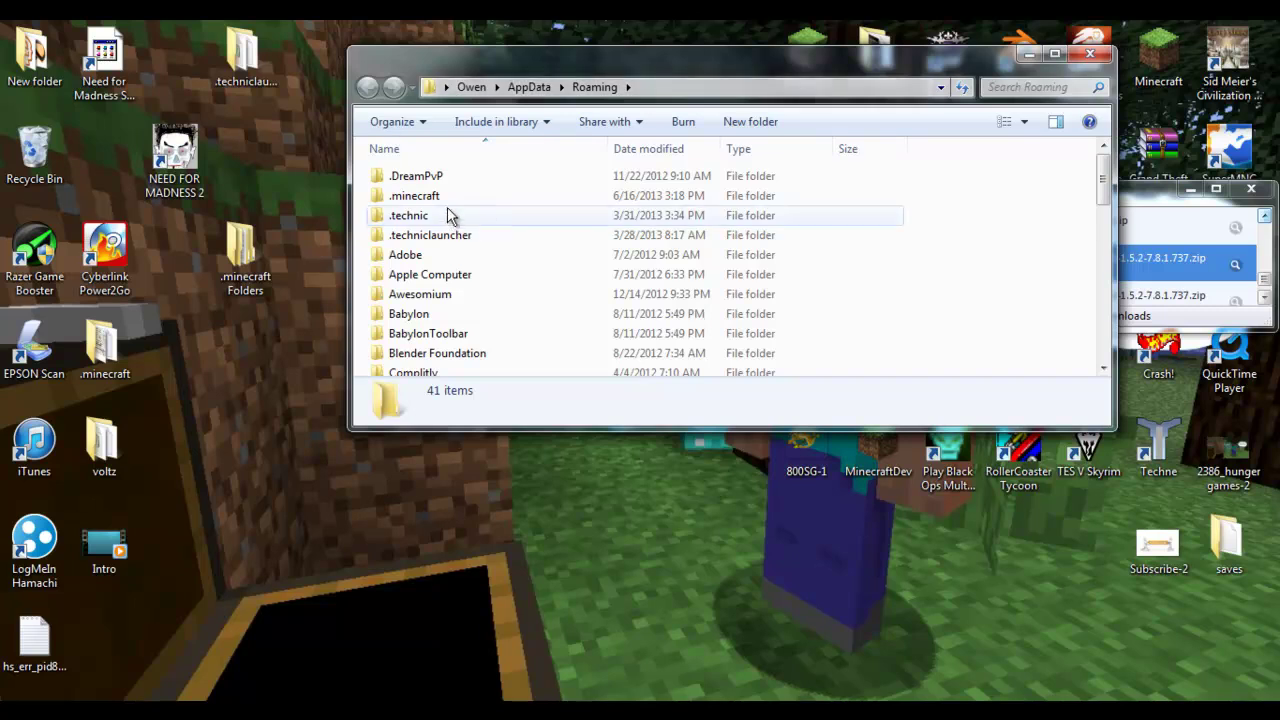
double_click(440, 197)
left_click(403, 182)
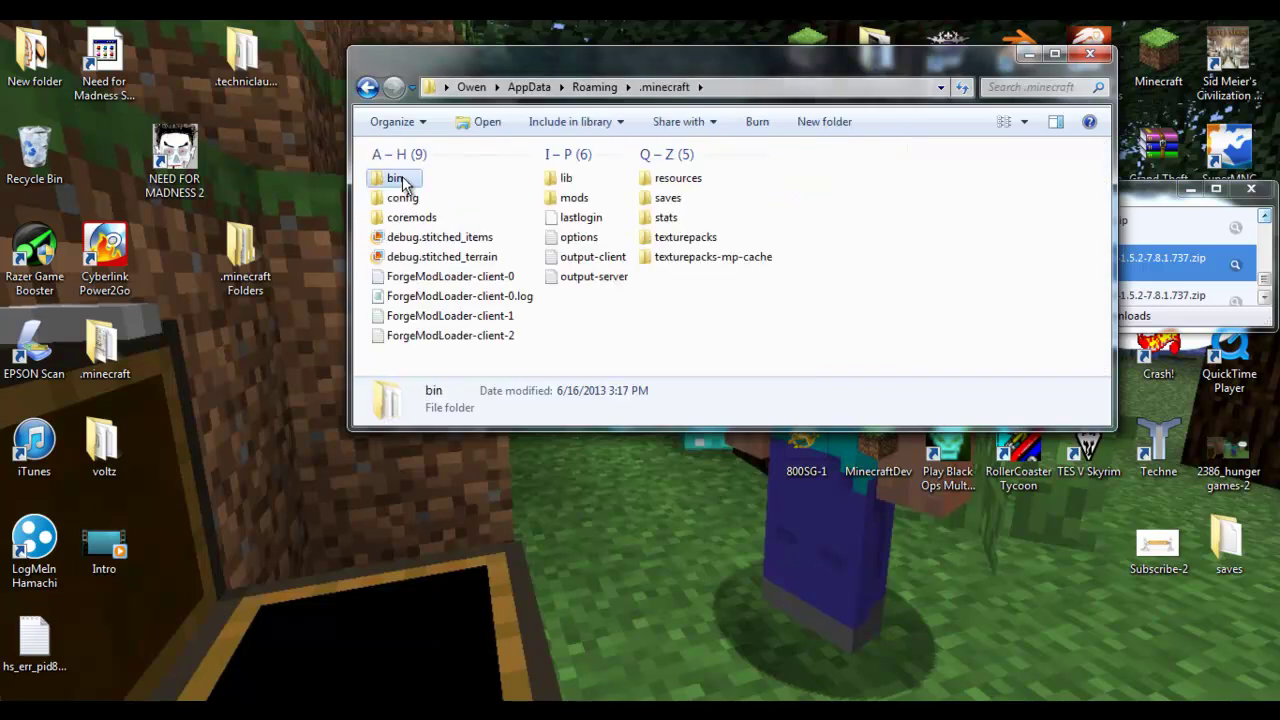
double_click(403, 182)
double_click(440, 276)
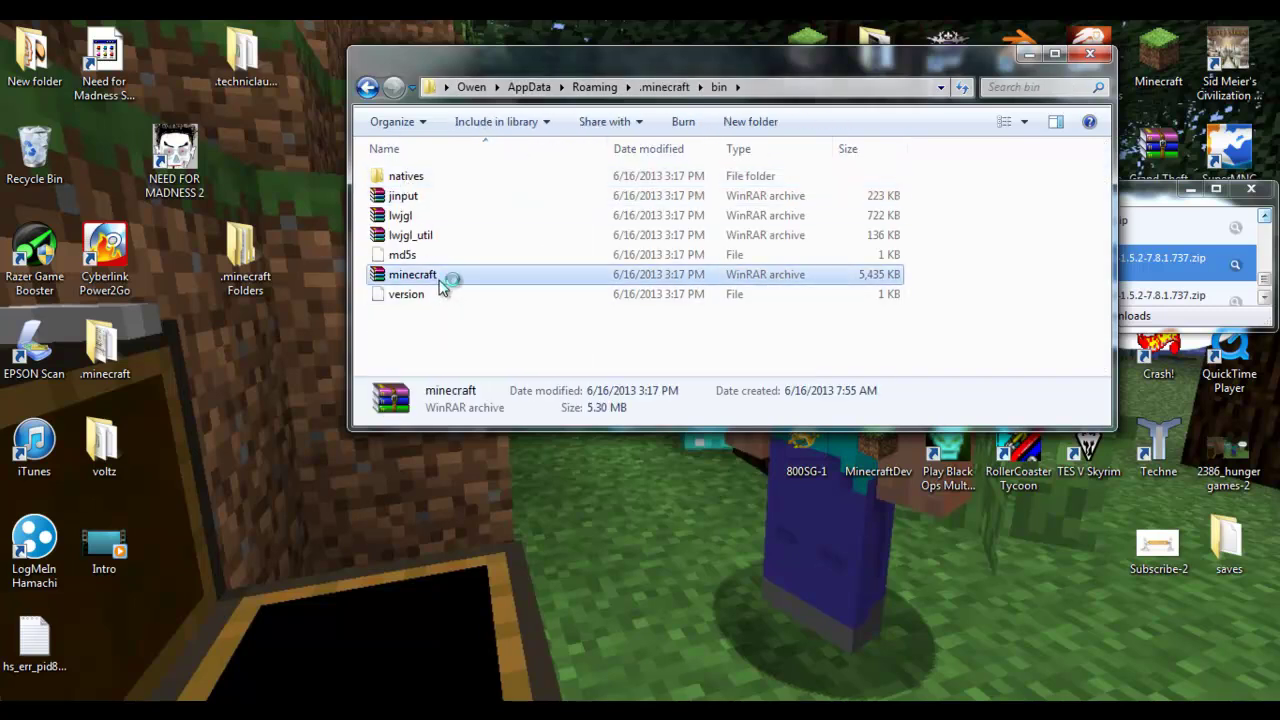
- Dismiss the WinRAR license reminder and minimize the bin folder and minecraft.jar windows
left_click(1005, 56)
left_click(779, 308)
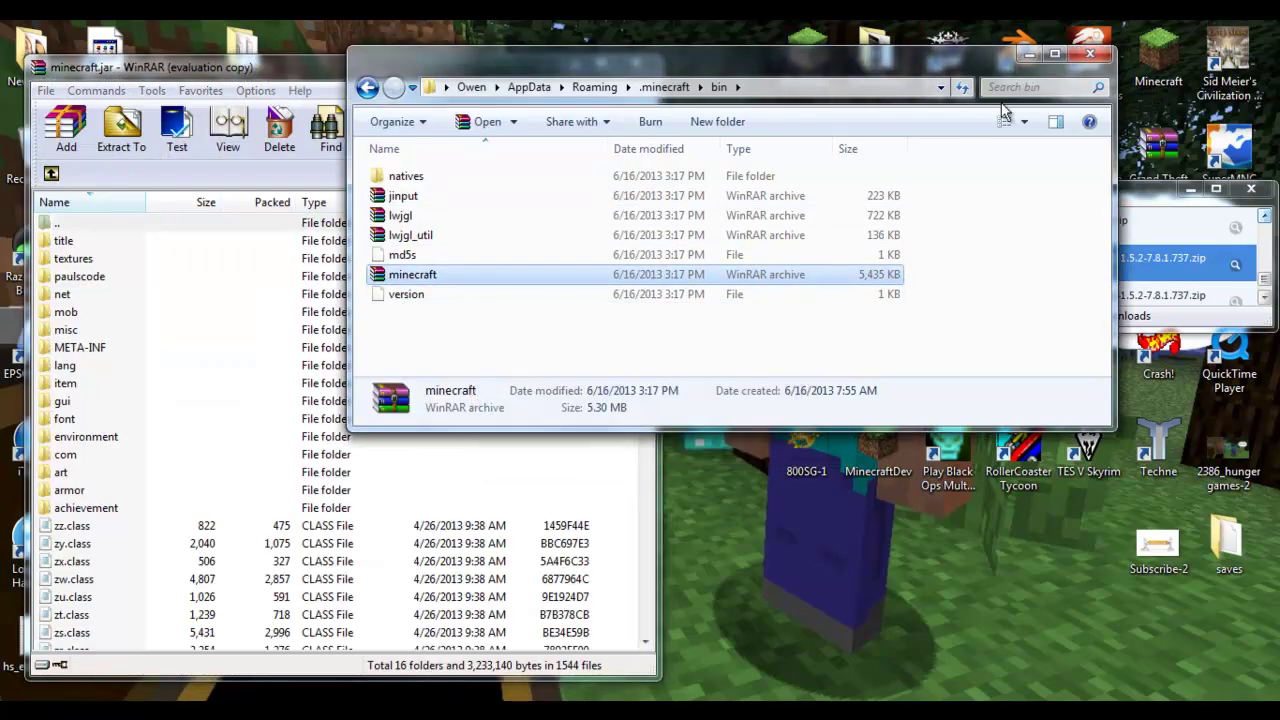
left_click(1030, 56)
left_click_drag(513, 88, 491, 54)
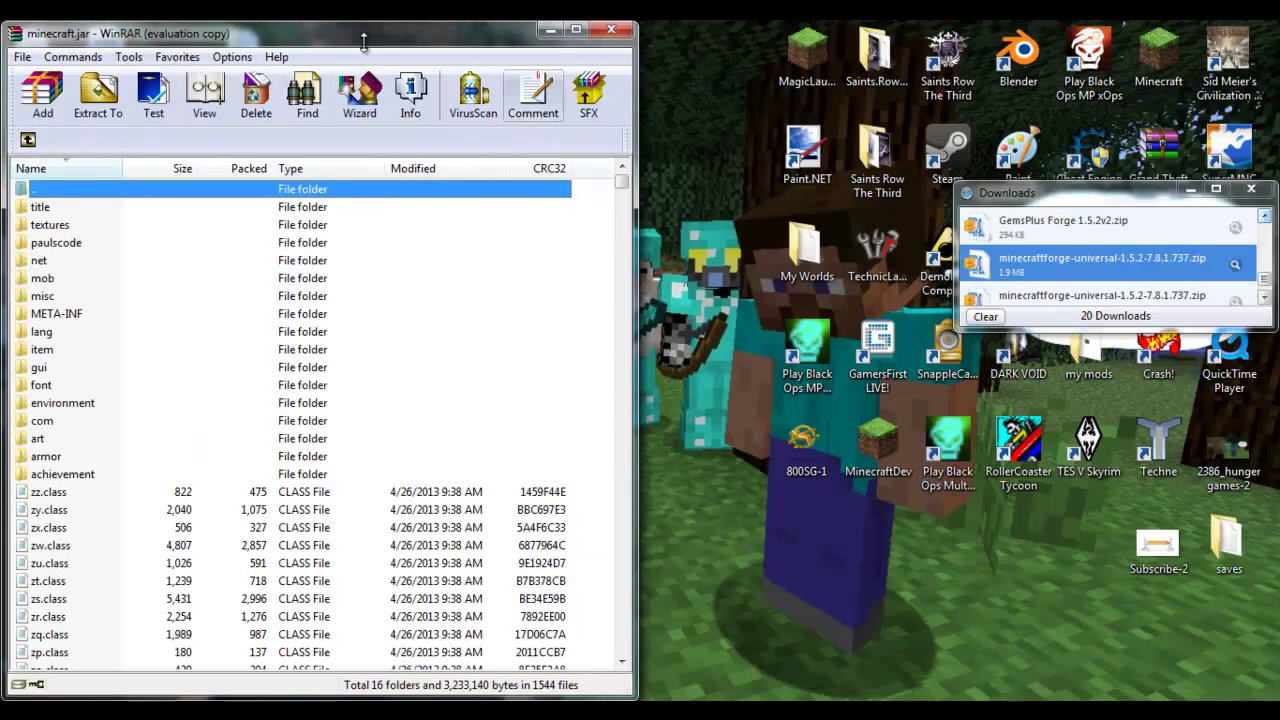
left_click(551, 30)
- Open minecraftforge-universal-1.5.2-7.8.1.737.zip with WinRAR and dock it on the right half
left_click_drag(596, 245, 585, 350)
right_click(583, 352)
mouse_move(720, 362)
left_click(950, 377)
left_click_drag(361, 67, 1278, 60)
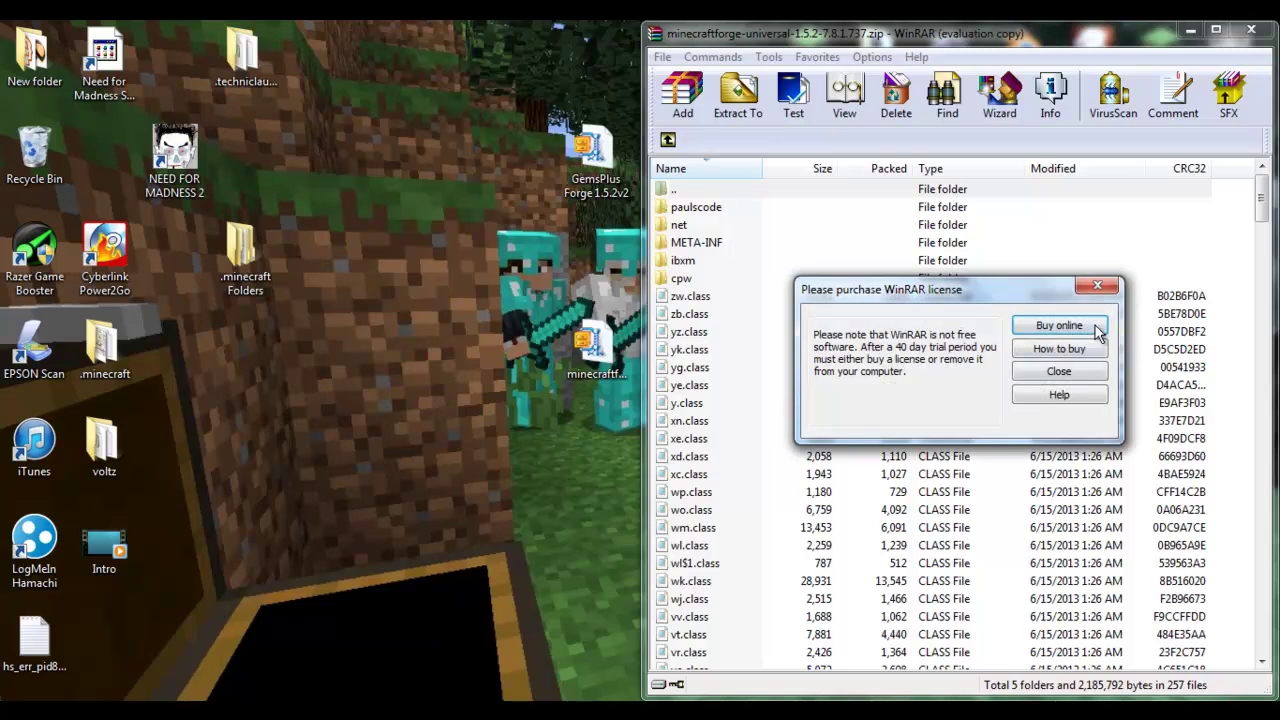
left_click(1097, 287)
- Select every Forge folder and file and drag them into minecraft.jar with Add and replace files
mouse_move(780, 710)
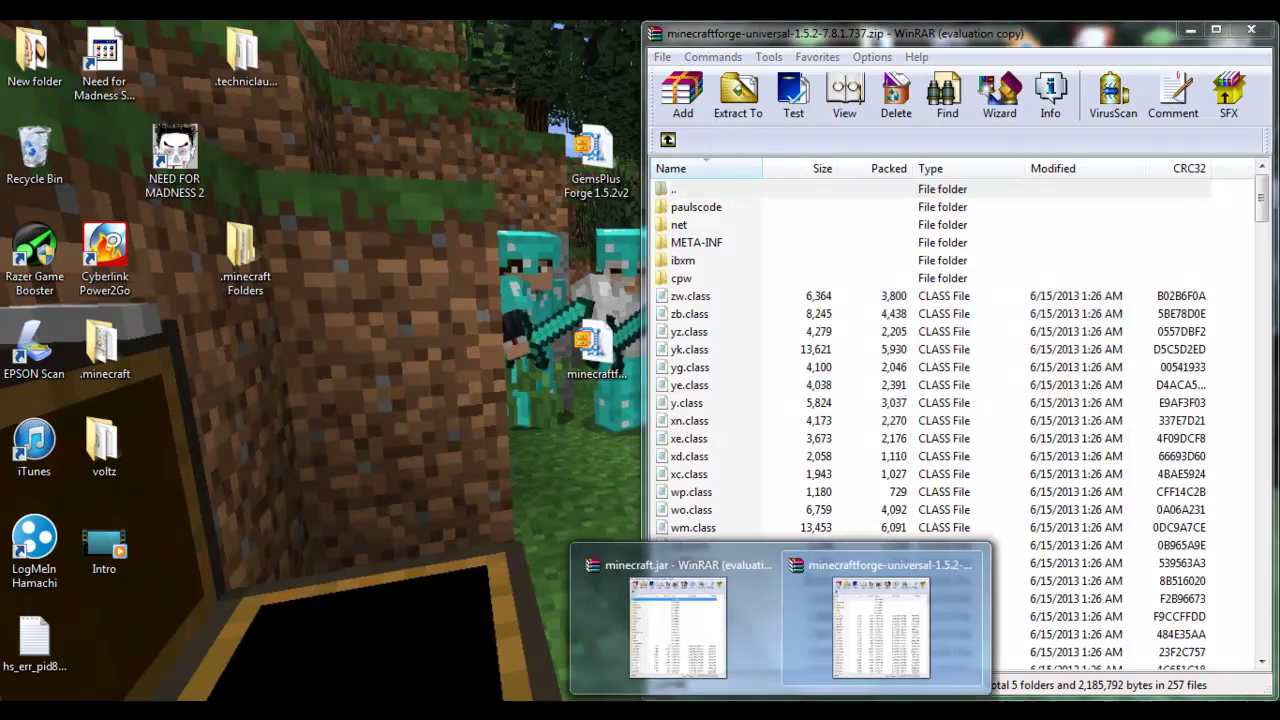
left_click(678, 625)
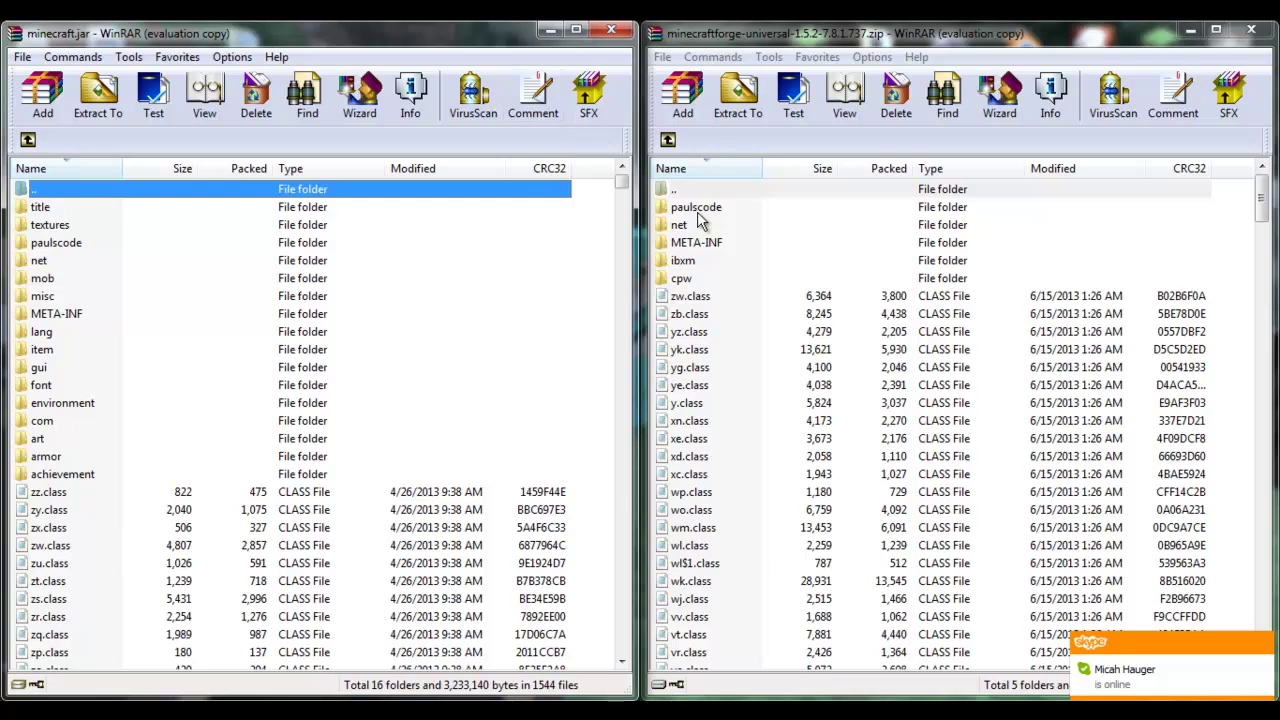
left_click(730, 207)
left_click_drag(1262, 195, 1262, 625)
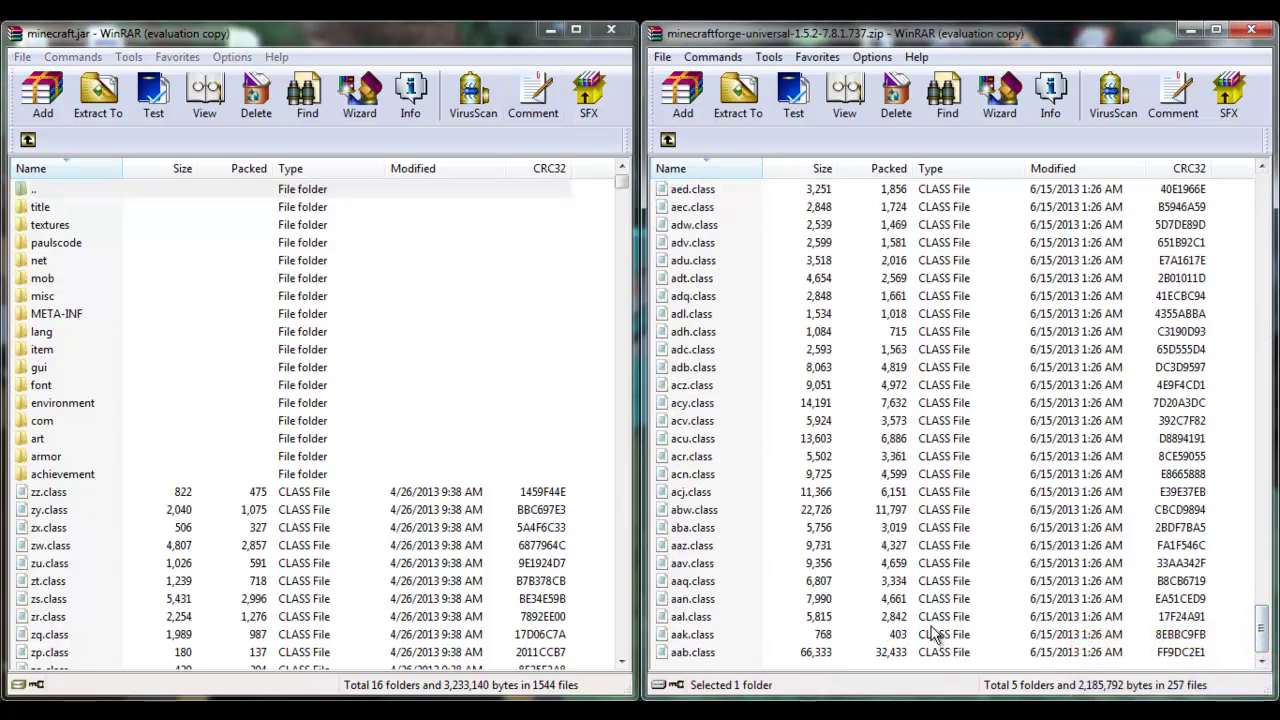
left_click(711, 651, "shift")
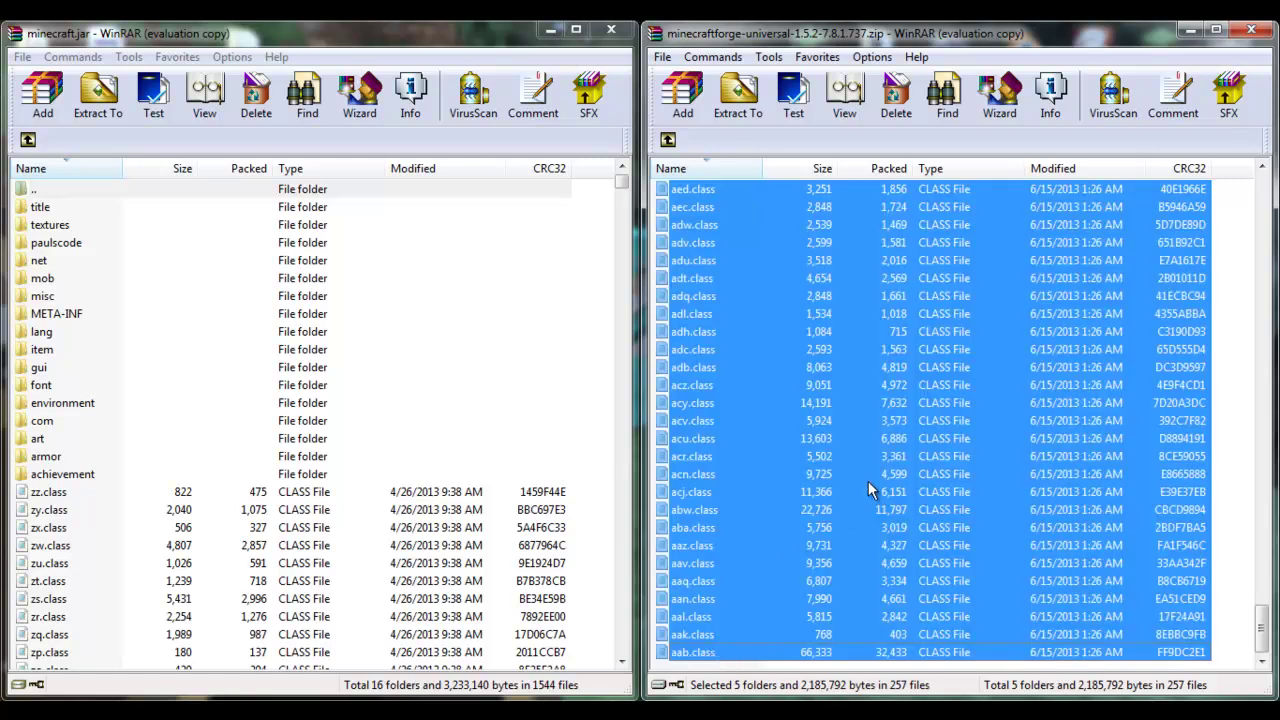
left_click_drag(323, 558, 318, 570)
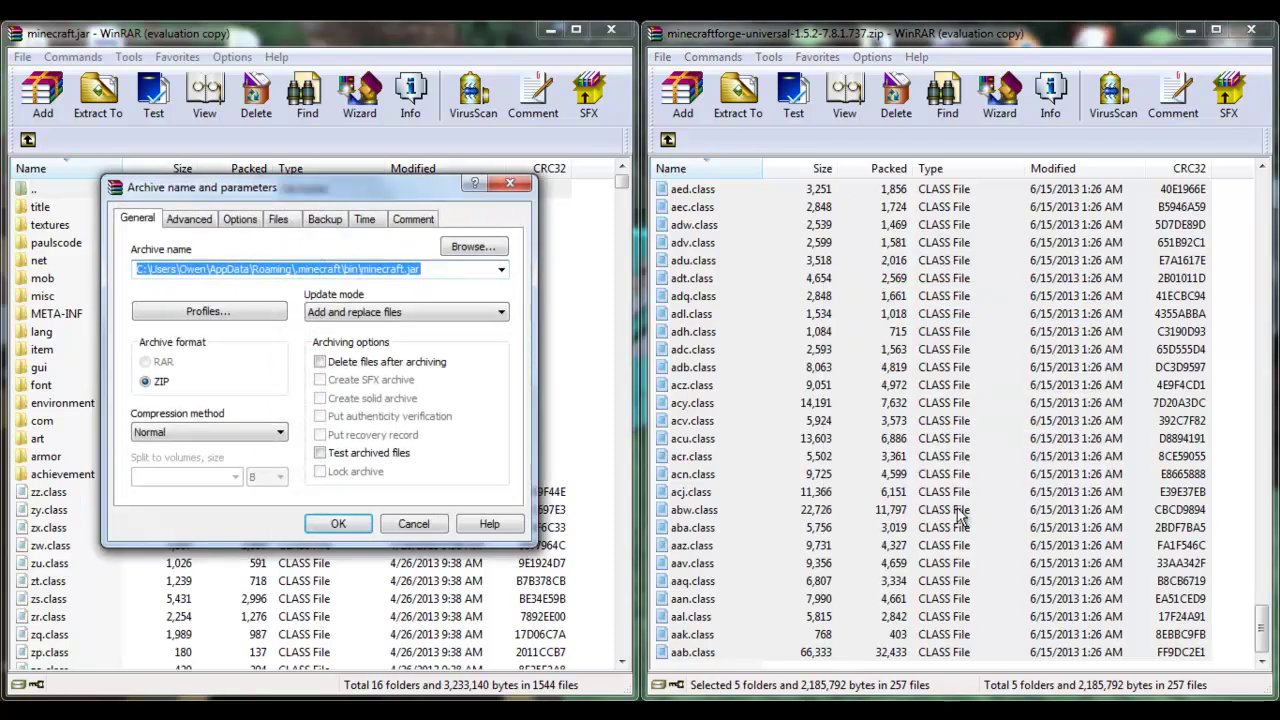
left_click(318, 524)
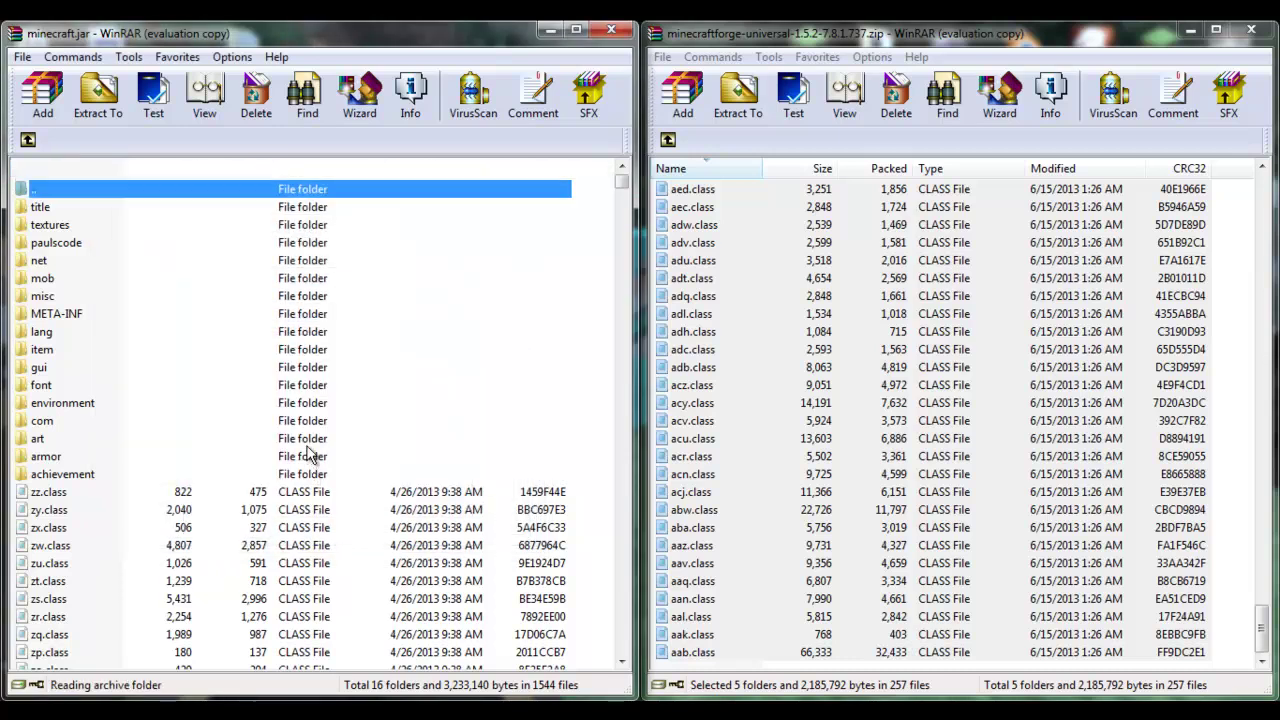
- Delete META-INF from minecraft.jar, then minimize the Forge window and close minecraft.jar
left_click(101, 315)
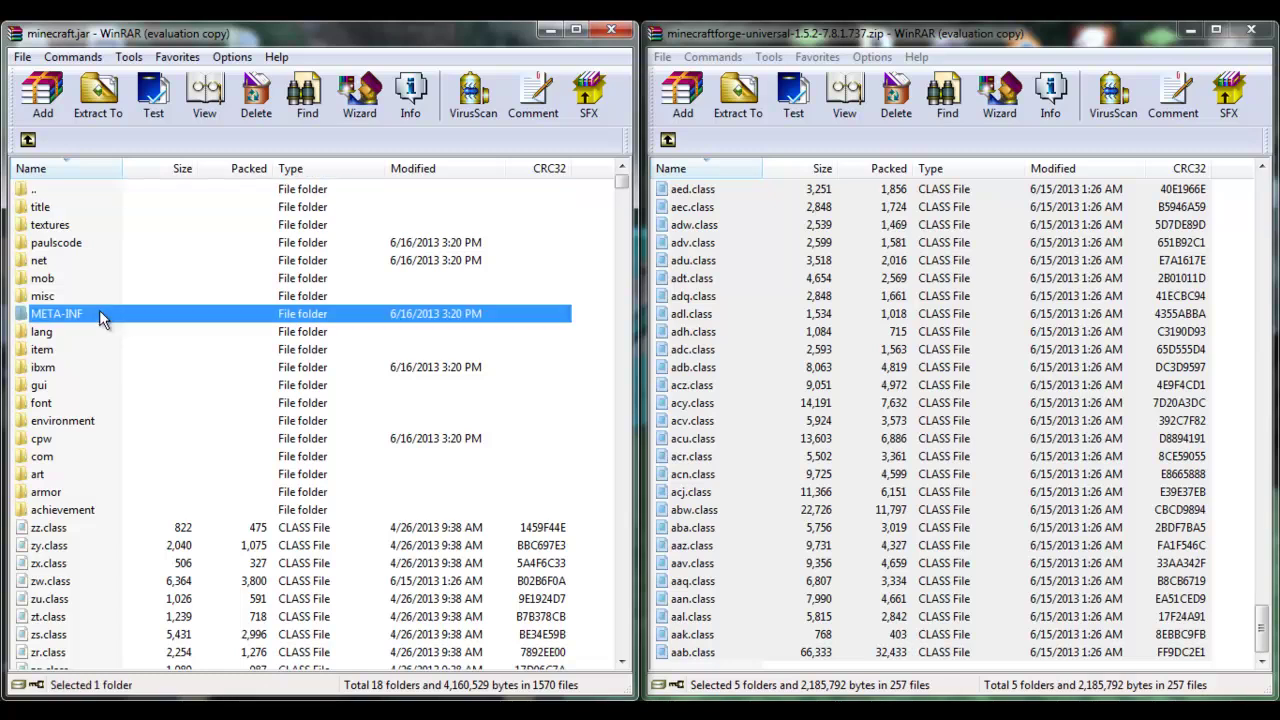
right_click(88, 313)
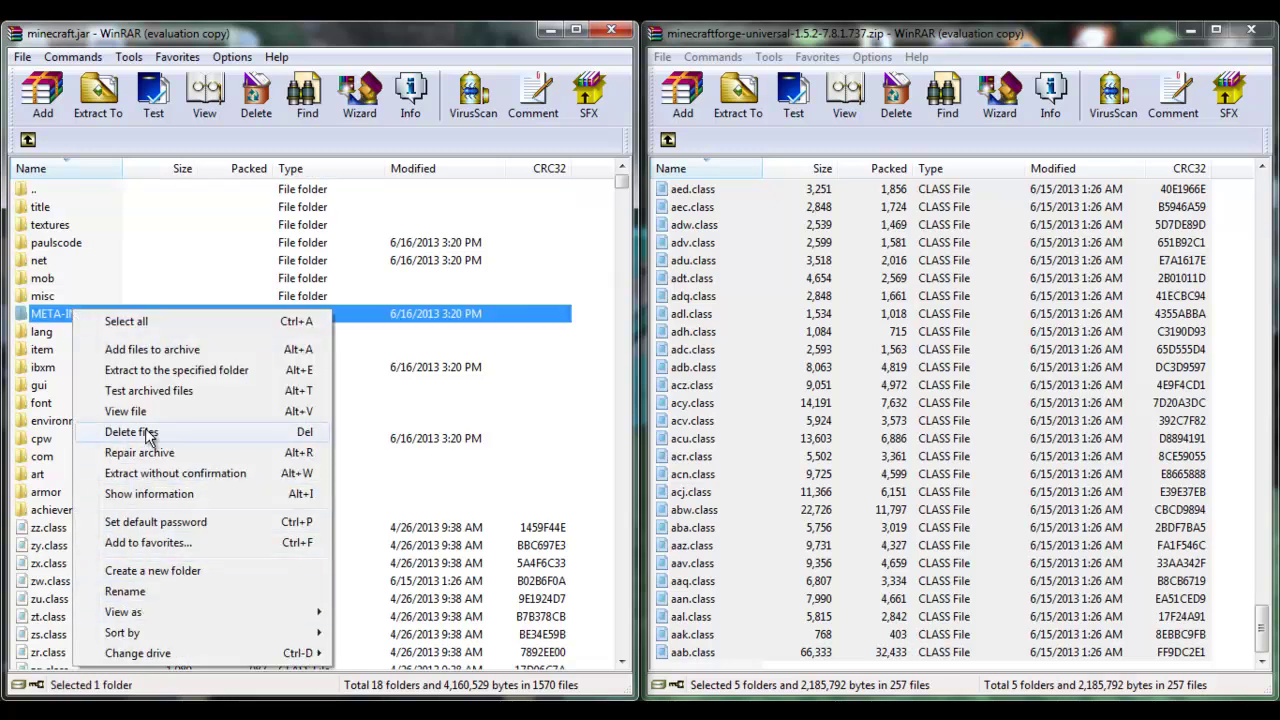
left_click(143, 431)
left_click(660, 433)
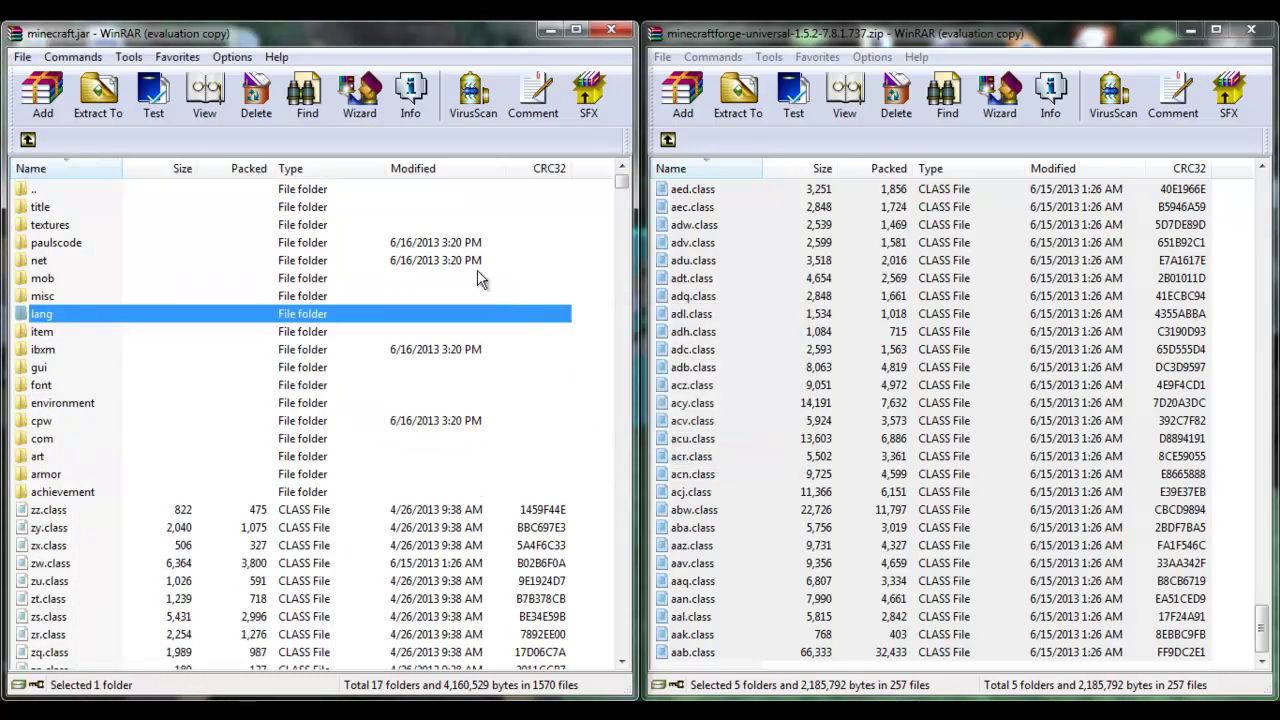
left_click(1188, 31)
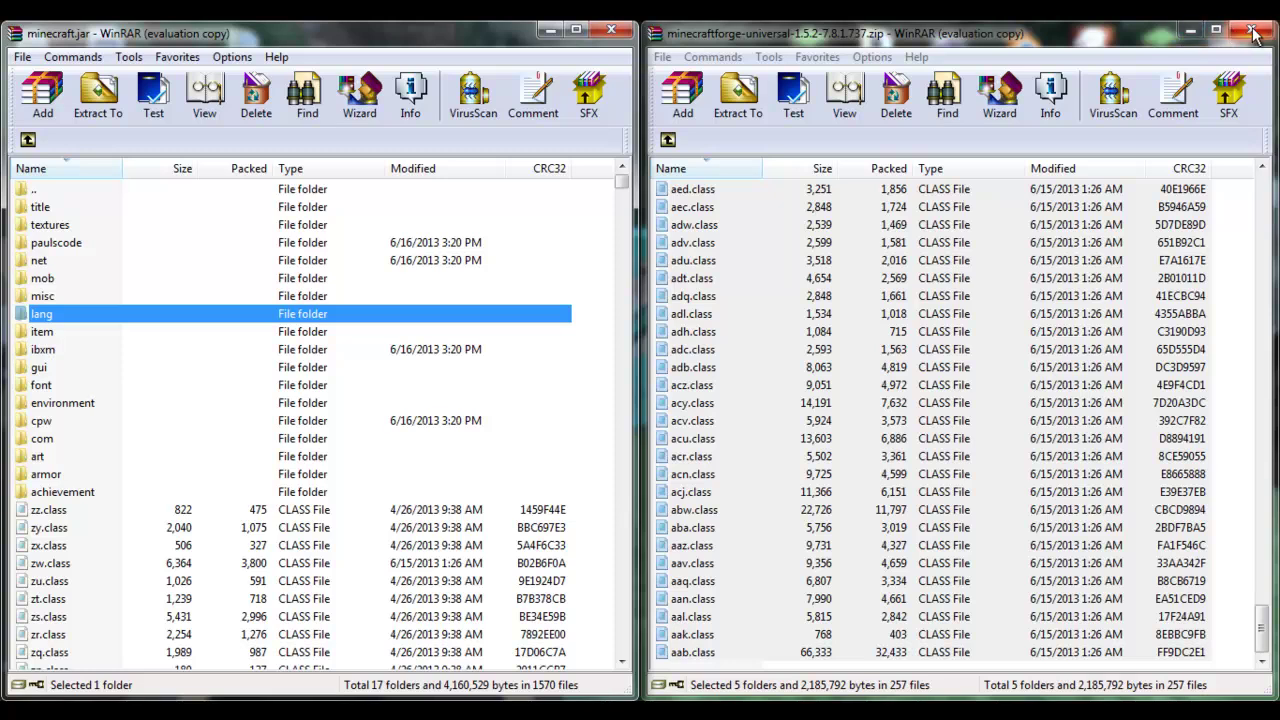
left_click(611, 30)
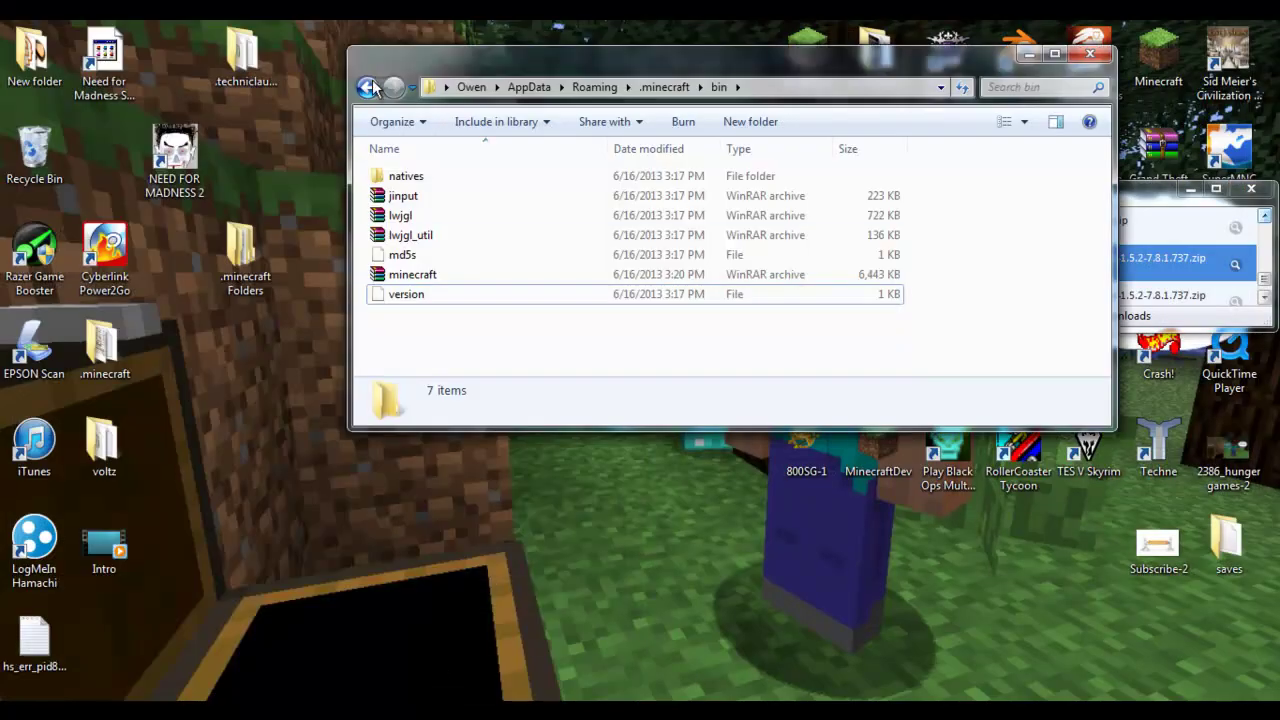
left_click(367, 87)
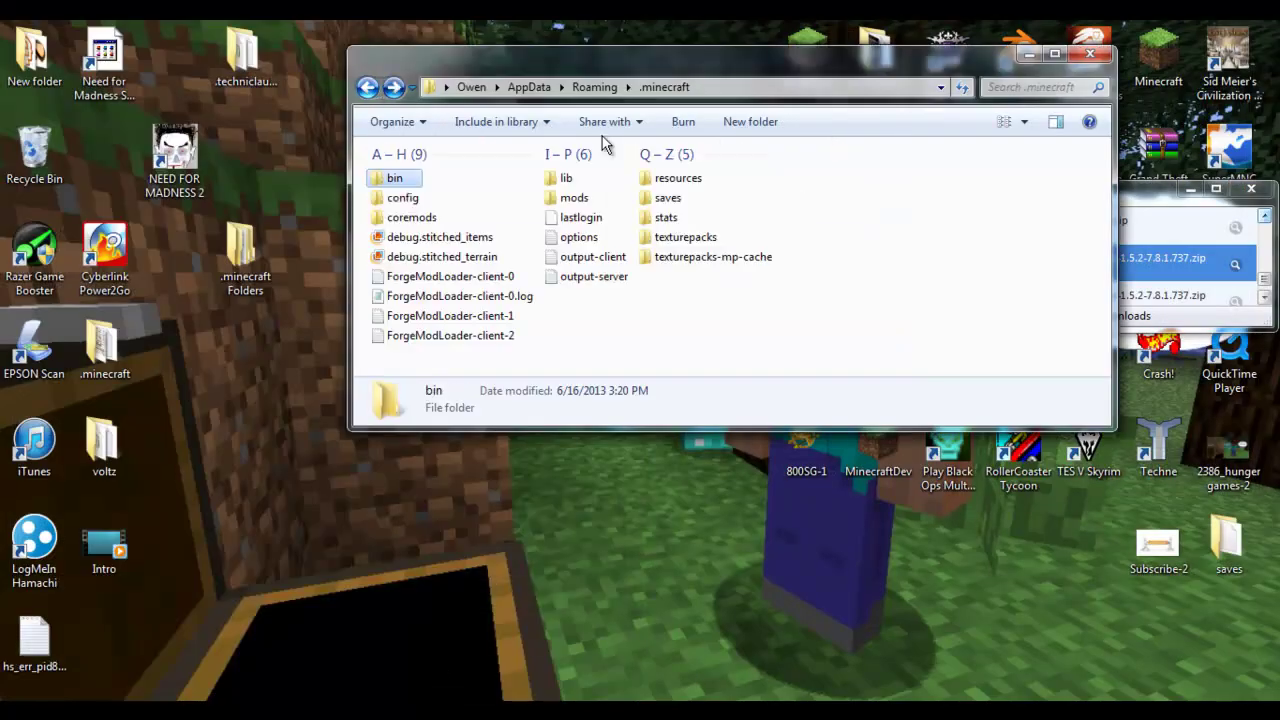
left_click(1158, 55)
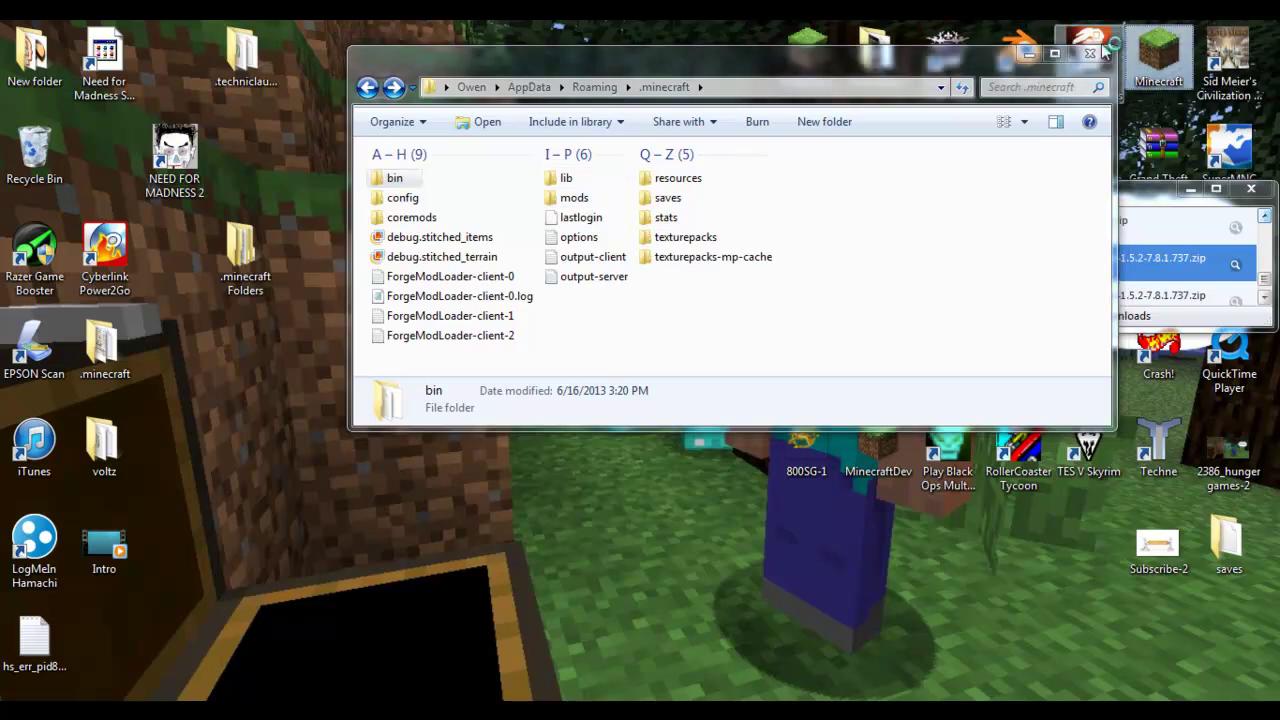
left_click(1027, 54)
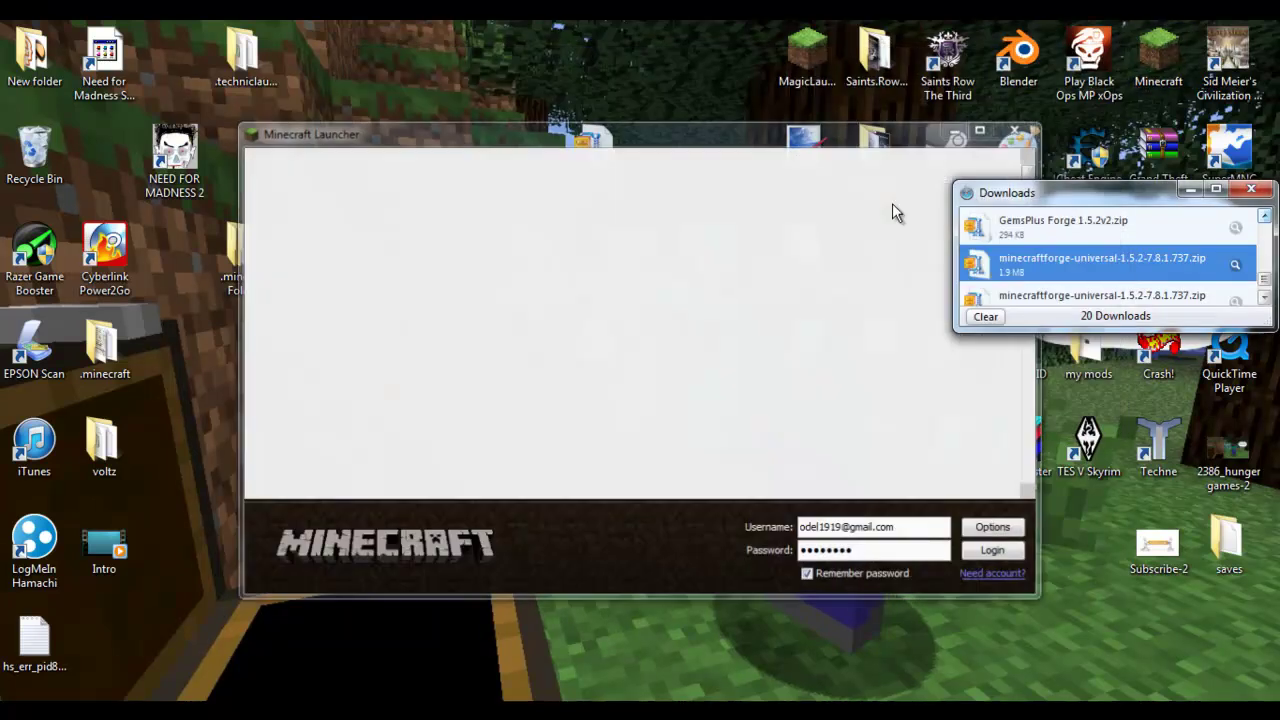
left_click(993, 555)
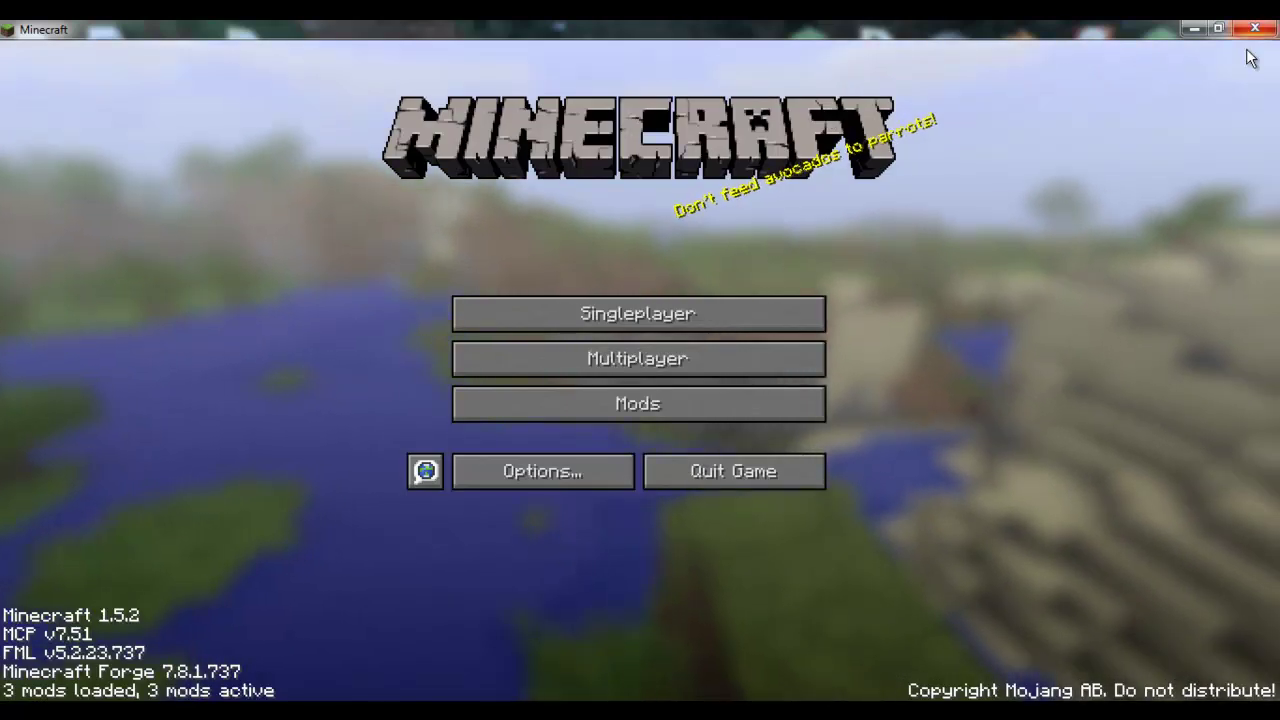
left_click(566, 392)
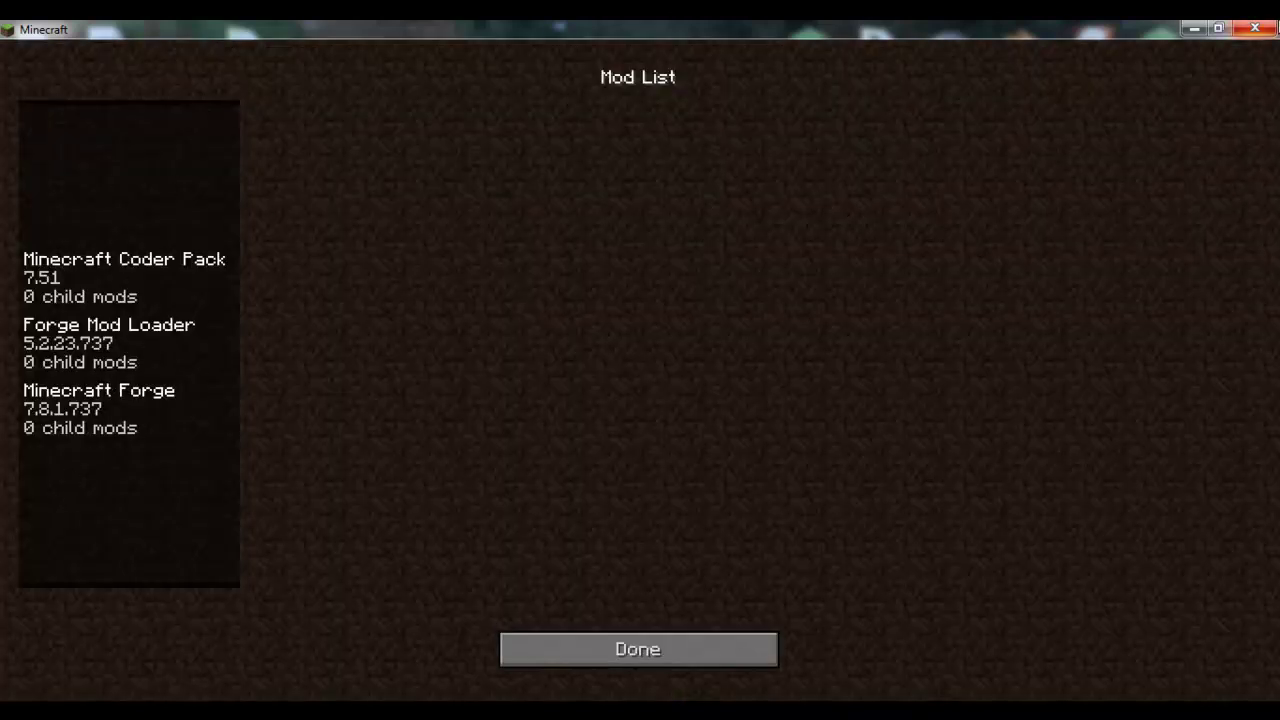
left_click(1268, 28)
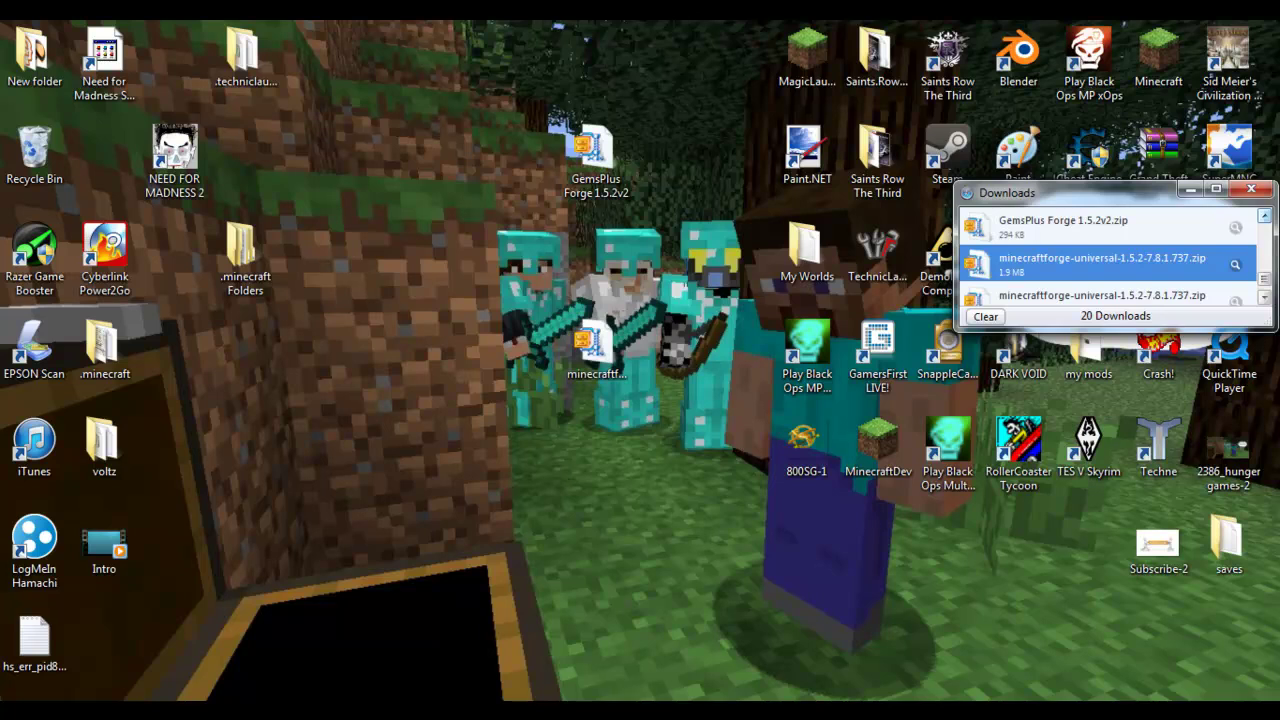
- Open .minecraft\mods and drag the GemsPlus Forge 1.5.2v2 zip from the desktop into it
double_click(102, 345)
left_click_drag(500, 45, 267, 80)
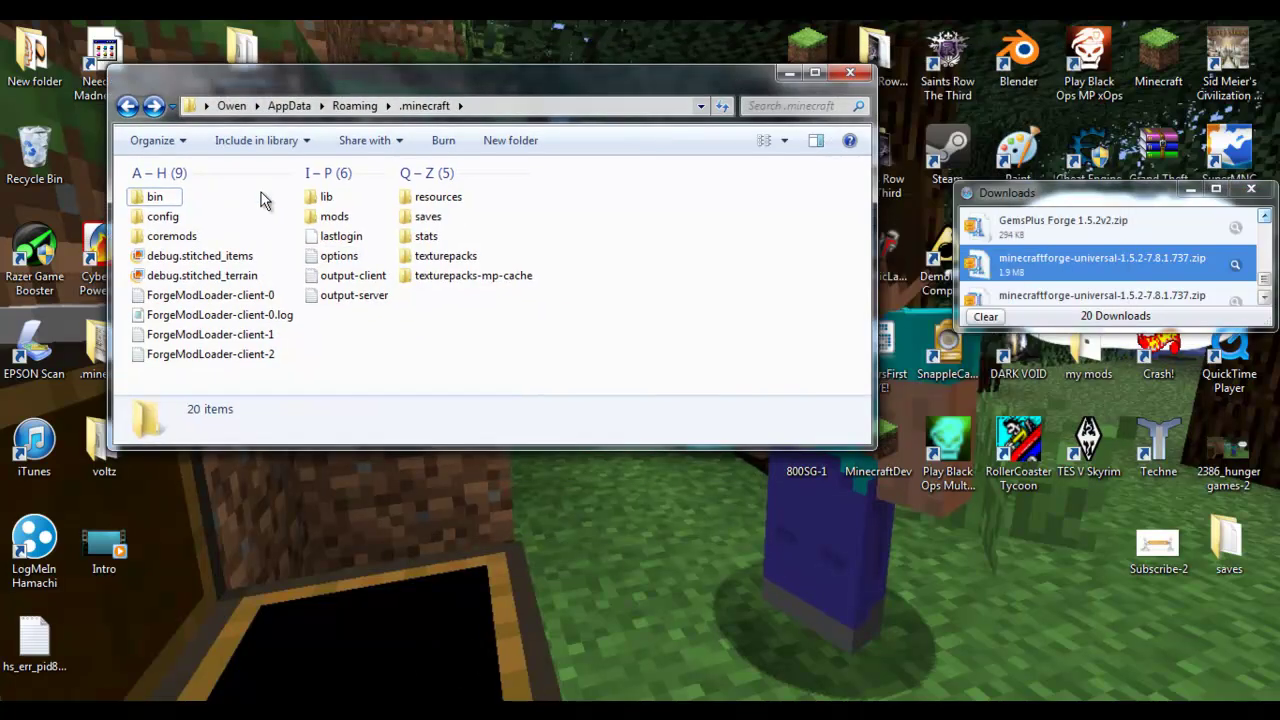
double_click(330, 216)
left_click_drag(340, 126, 180, 388)
left_click_drag(590, 150, 469, 518)
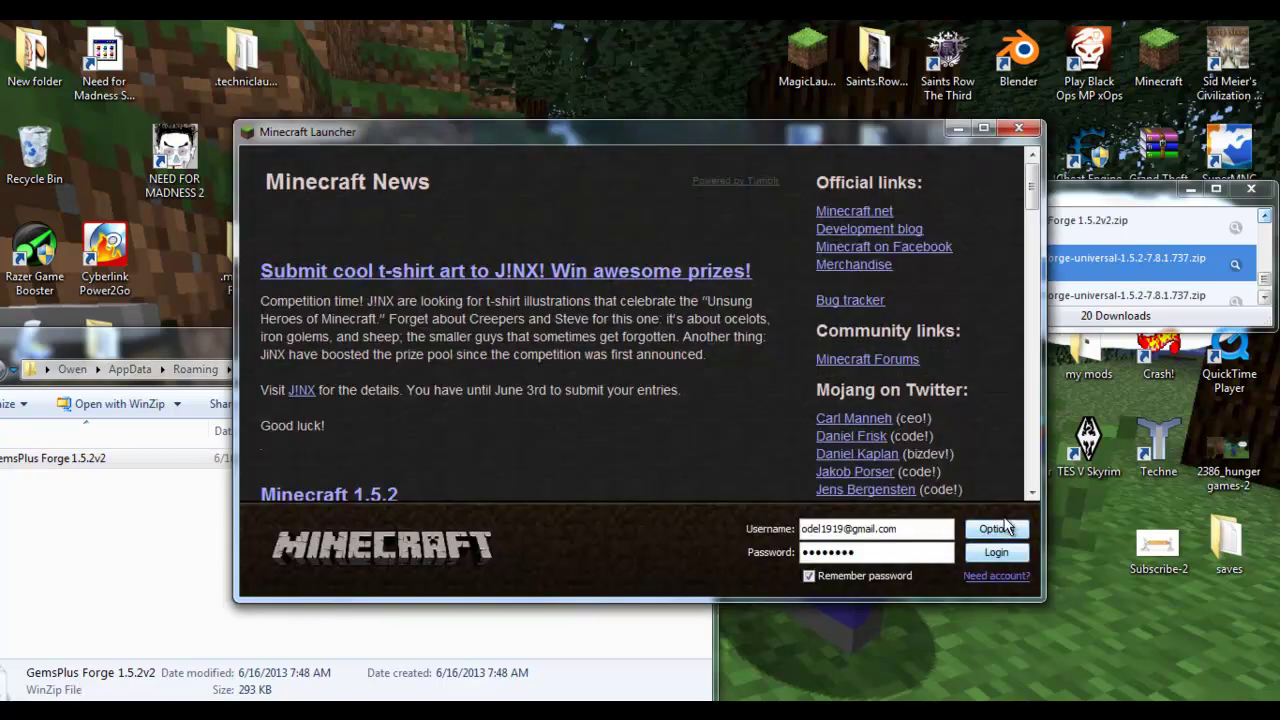
- Log in through the launcher and load the Creative New World from Singleplayer
left_click(1015, 546)
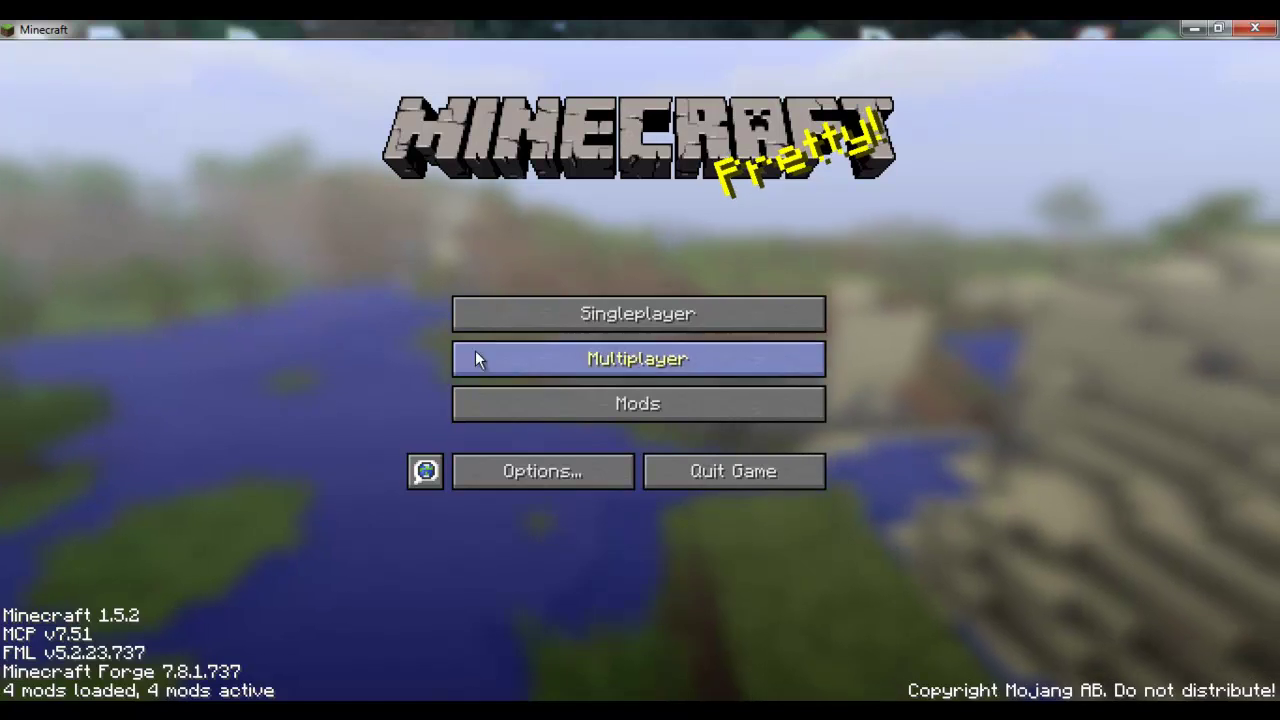
left_click(501, 314)
double_click(508, 324)
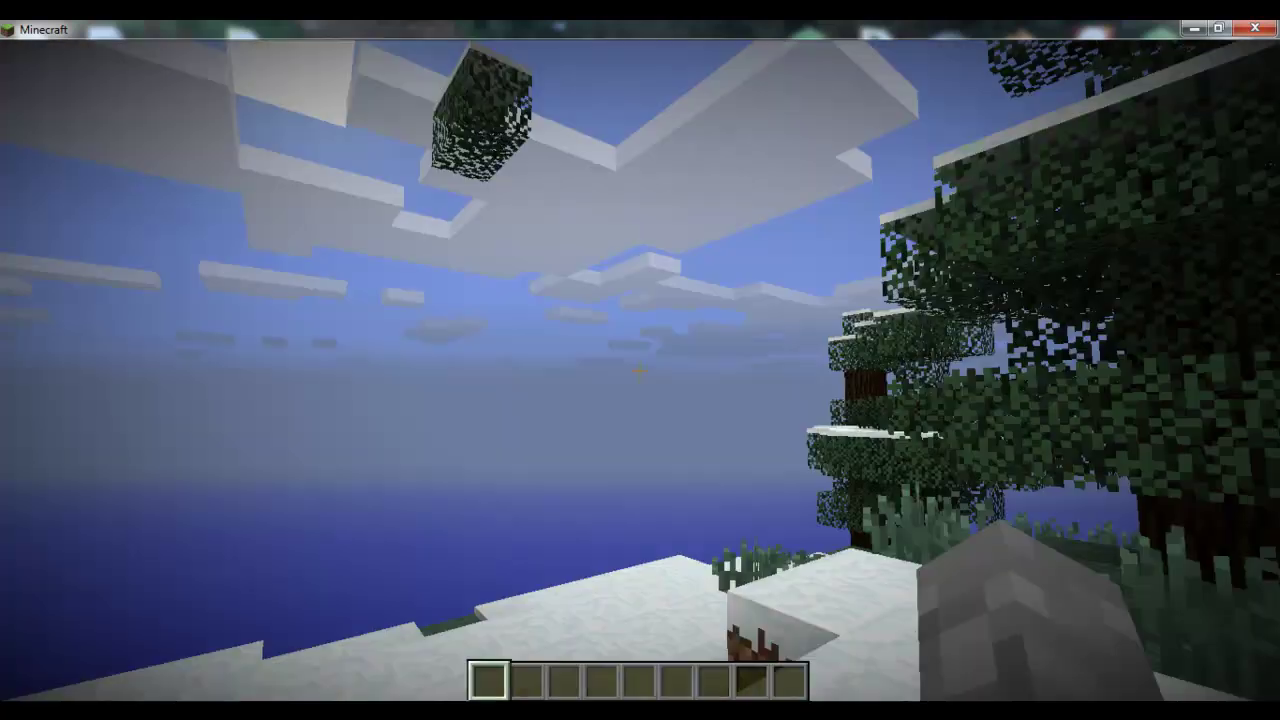
key("e")
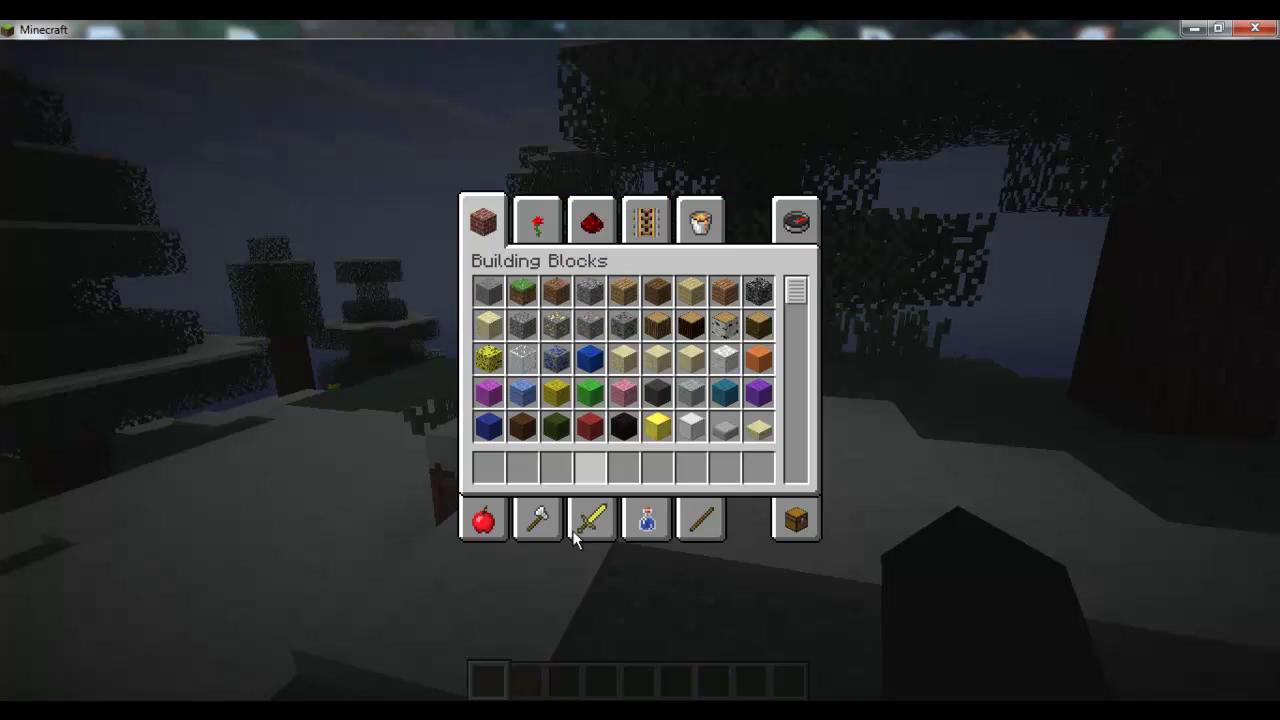
left_click(592, 520)
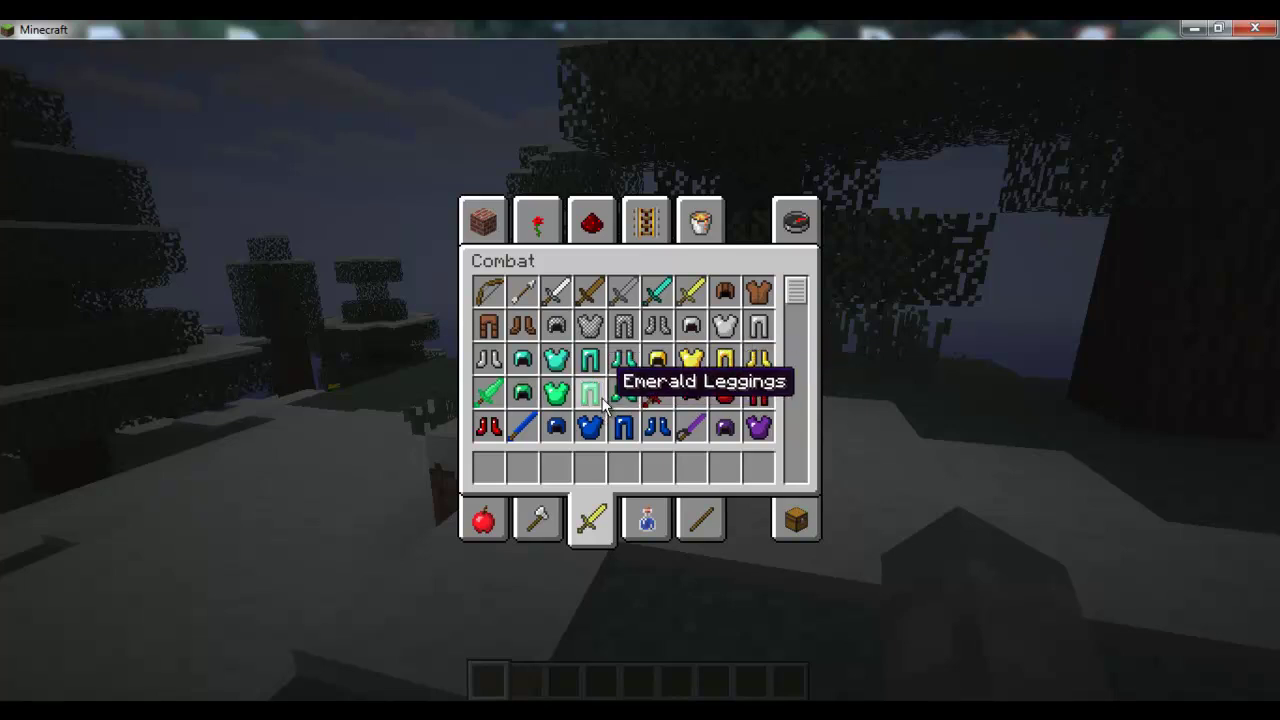
scroll(604, 400, "down", 3)
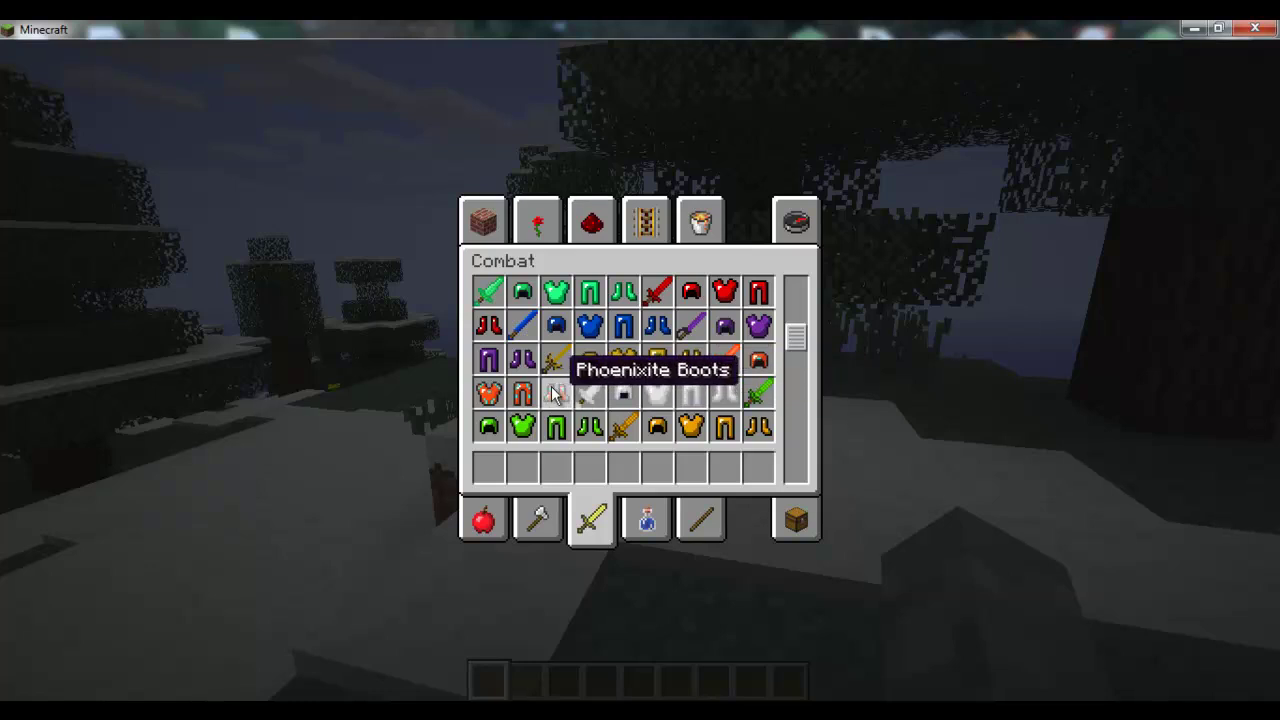
scroll(600, 335, "down", 5)
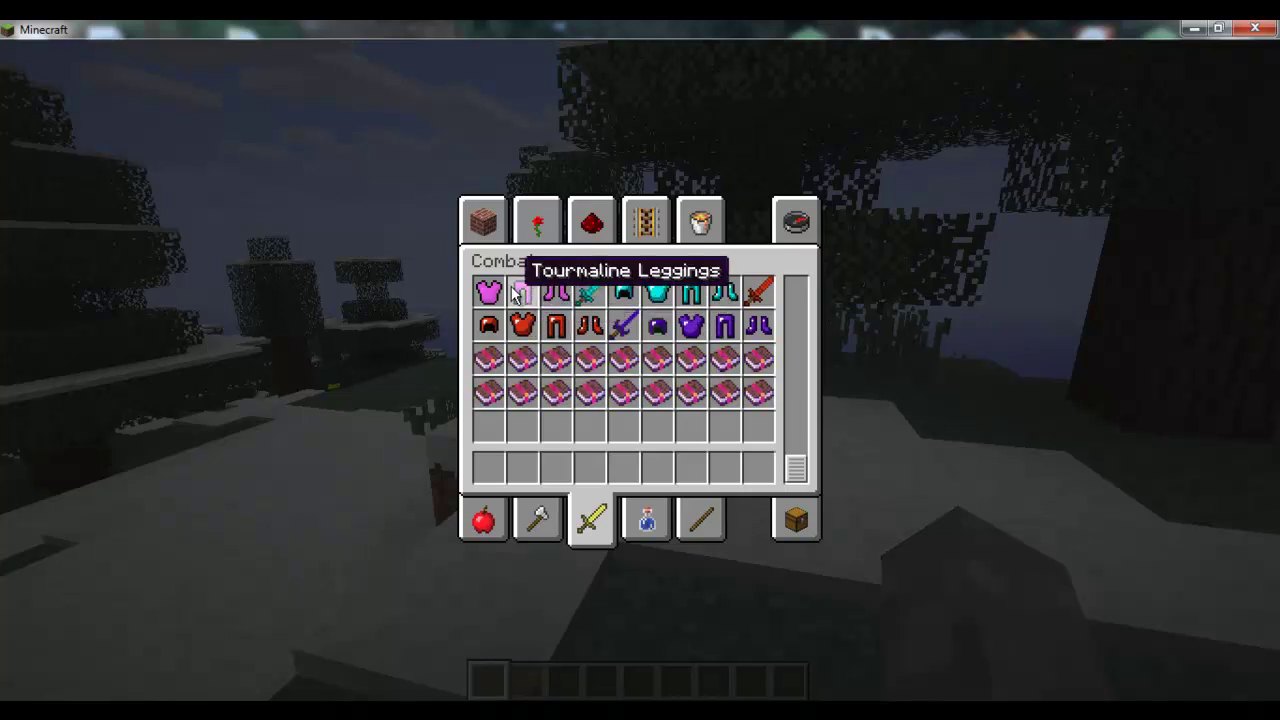
key("e")
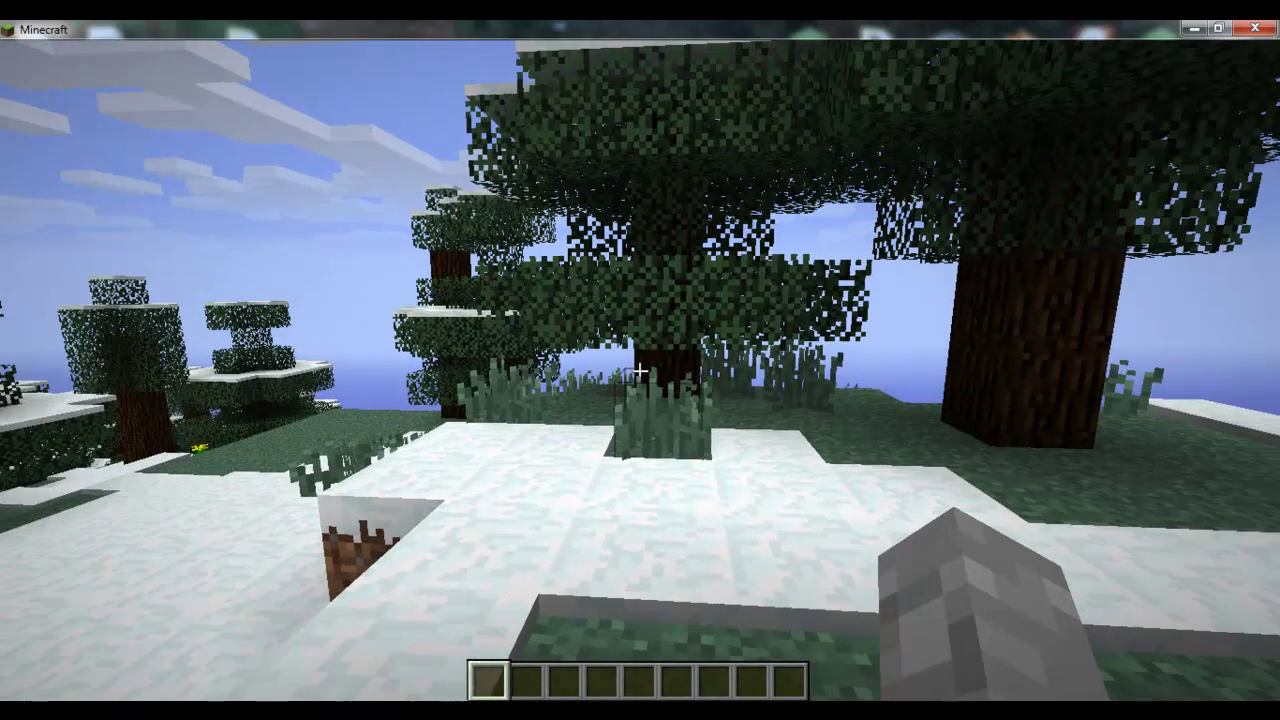